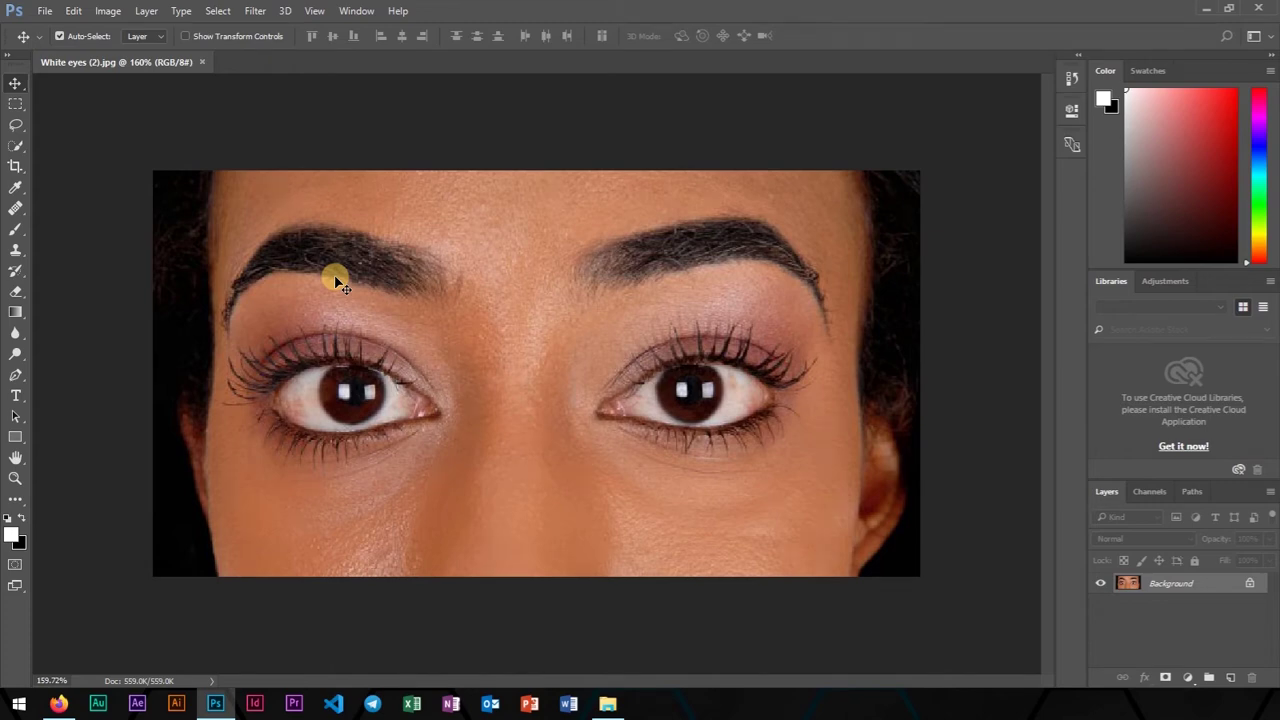
Zoom in and out to inspect the eyes, ending at about 345% on the right eye
scroll(708, 412, up, 2)
scroll(755, 420, up, 3)
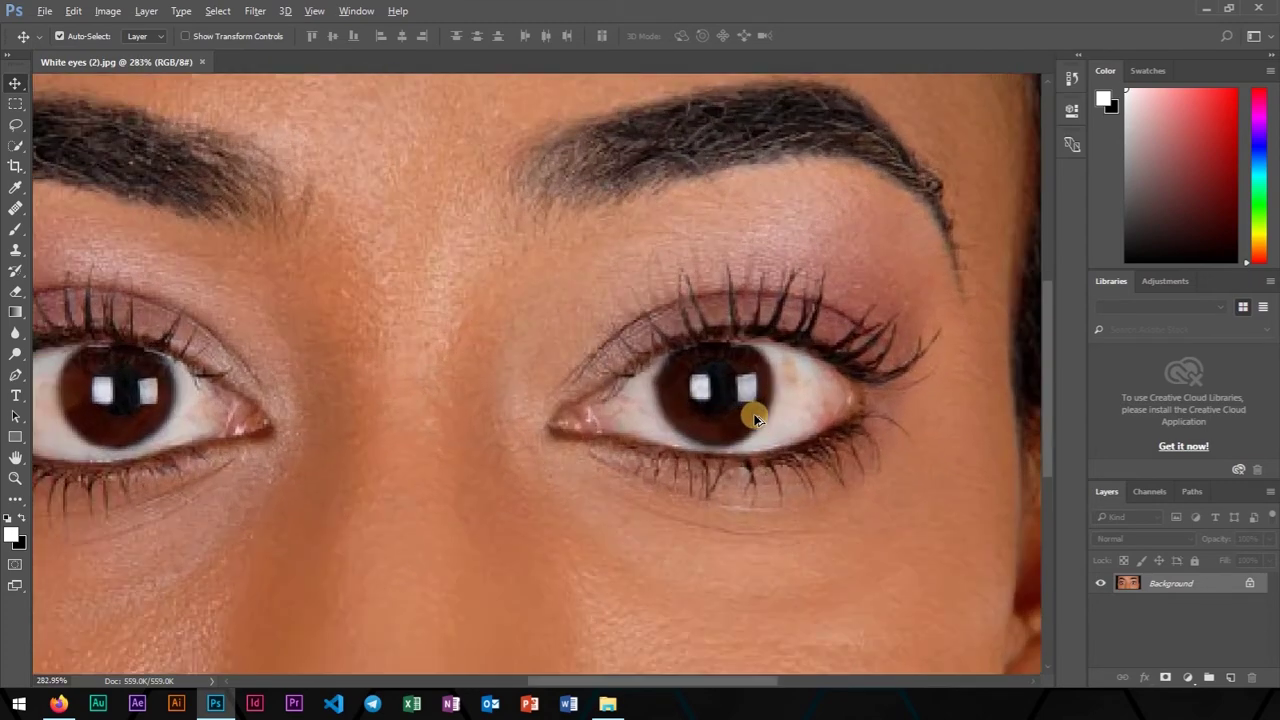
scroll(755, 420, up, 2)
scroll(754, 416, up, 1)
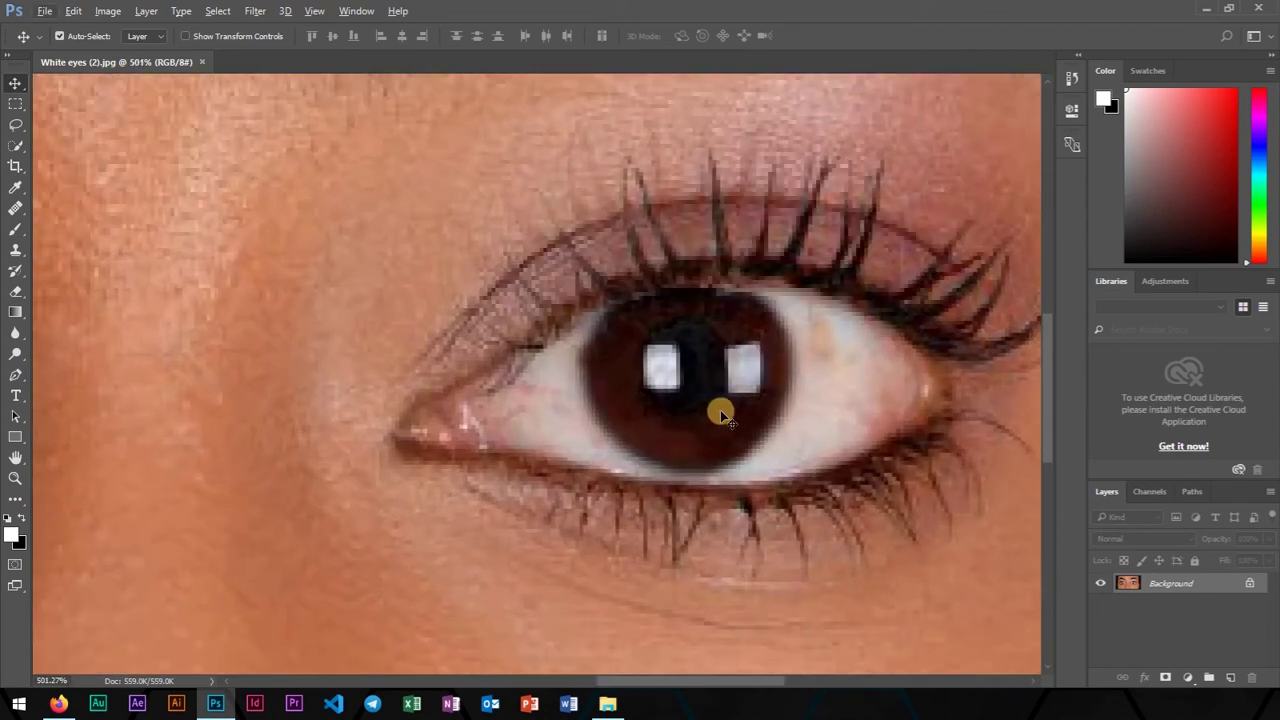
scroll(720, 410, down, 1)
scroll(720, 410, down, 1)
scroll(718, 410, down, 1)
scroll(714, 410, down, 1)
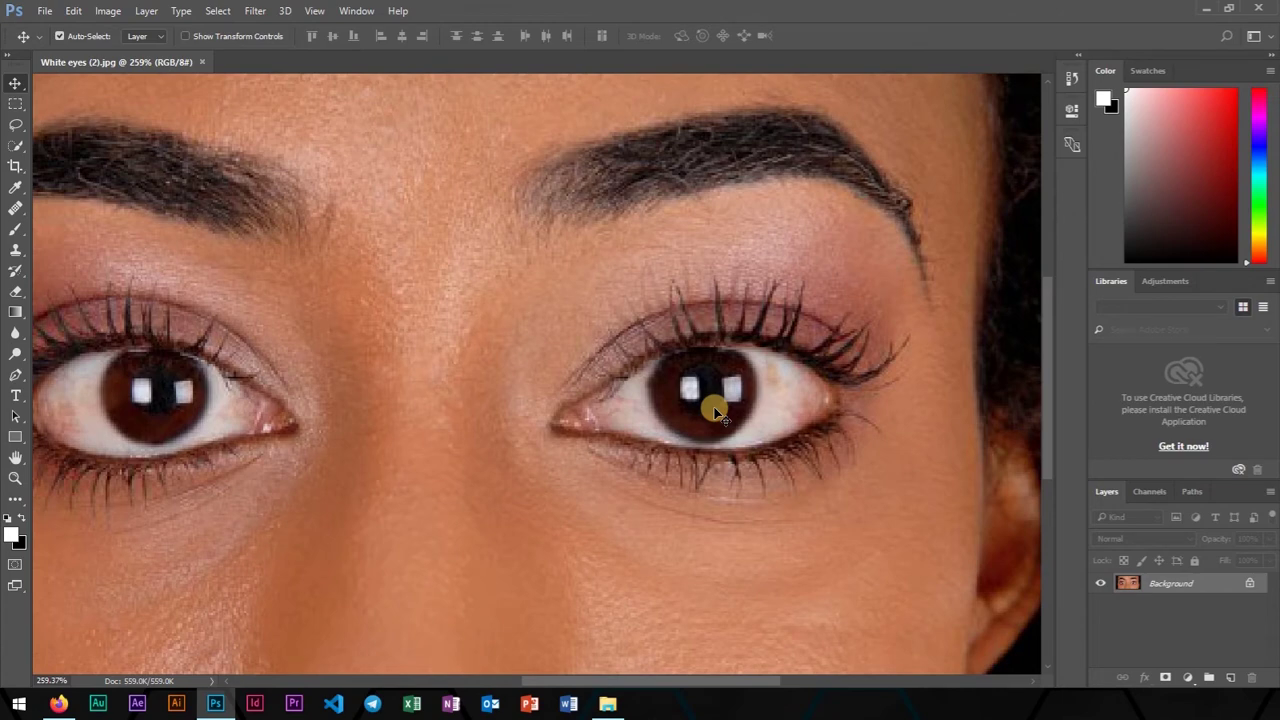
scroll(757, 408, up, 2)
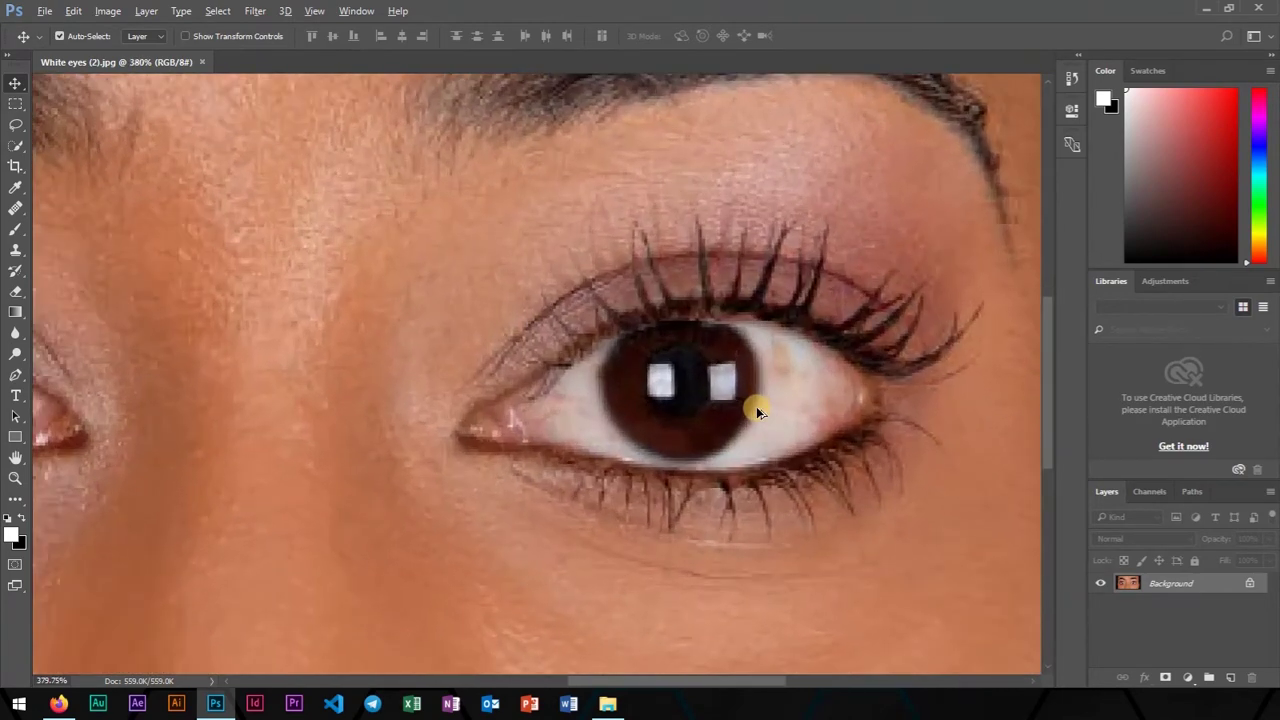
scroll(759, 405, down, 1)
scroll(759, 405, down, 1)
scroll(759, 405, up, 1)
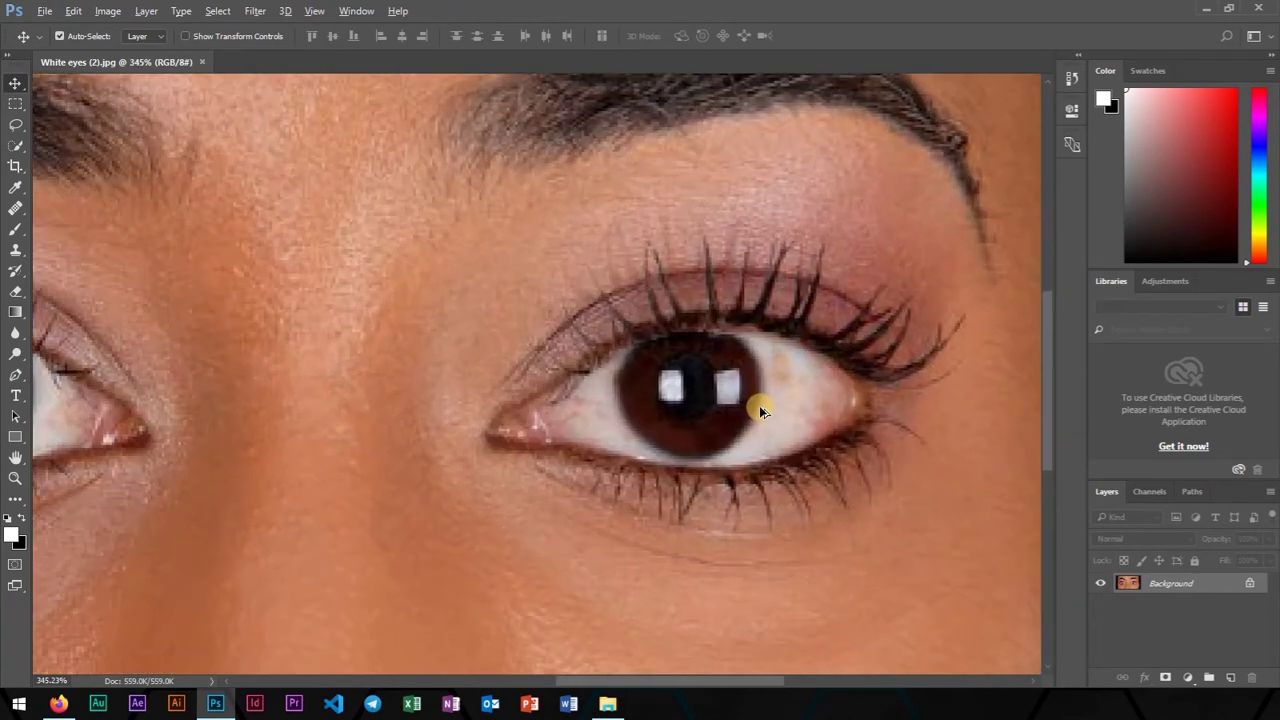
scroll(759, 405, up, 1)
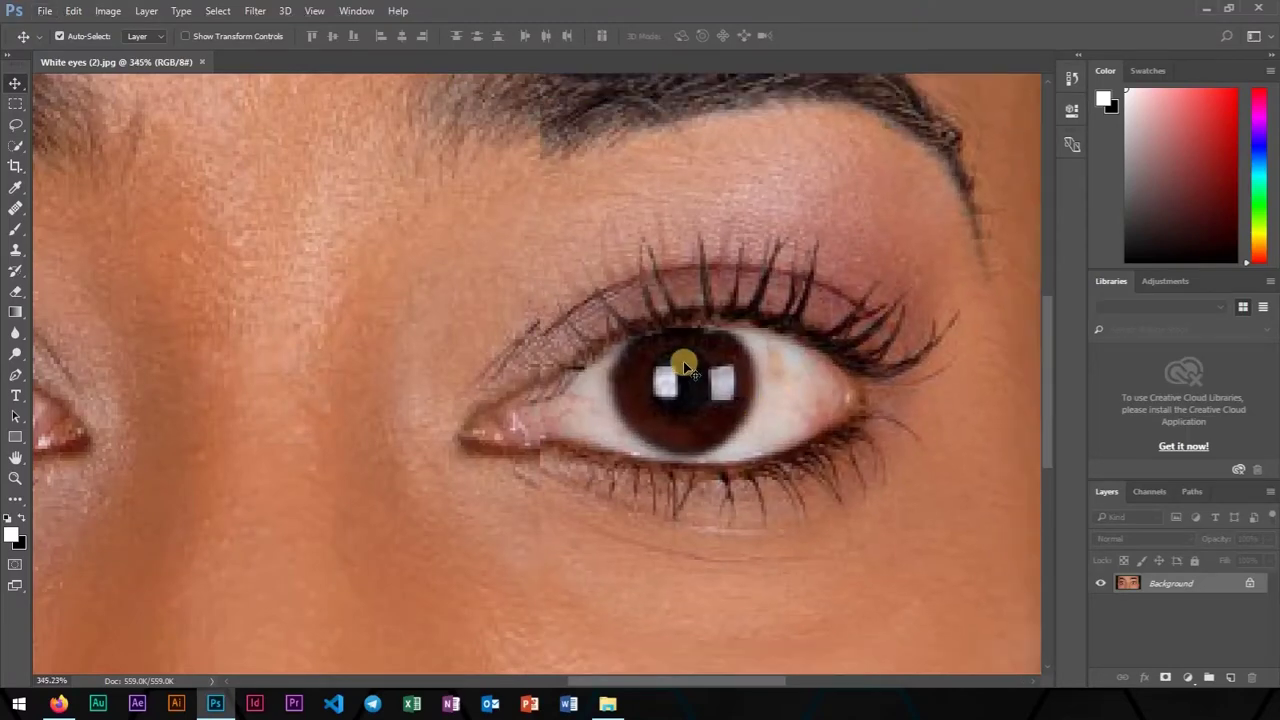
scroll(686, 368, down, 5)
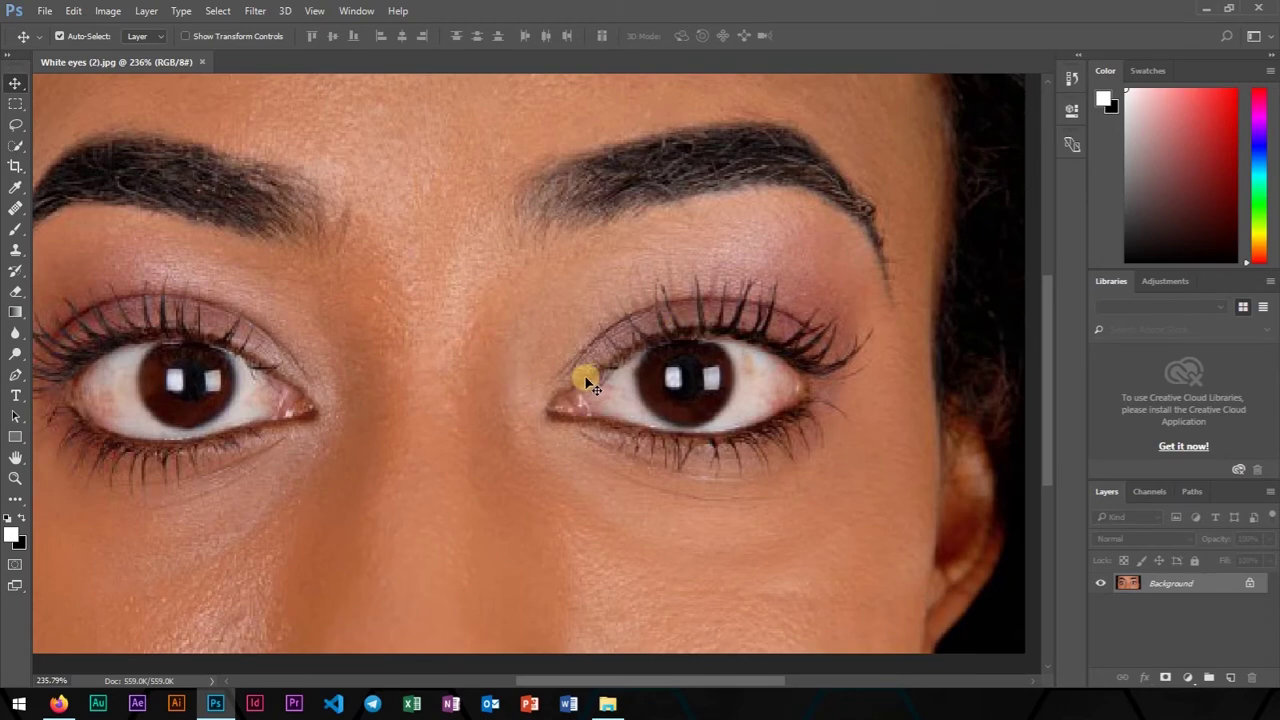
scroll(587, 382, up, 1)
scroll(587, 382, up, 1)
scroll(587, 382, up, 1)
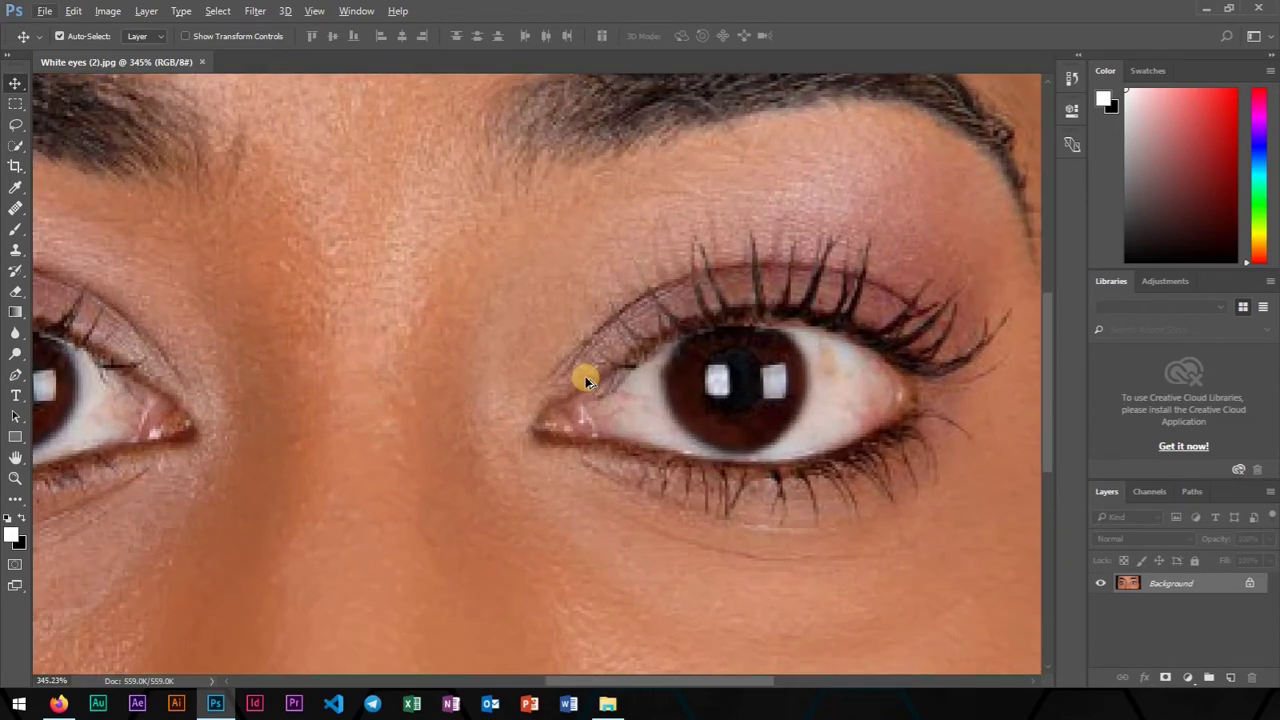
Duplicate the Background with Ctrl+J and convert Layer 1 to a smart object
key(ctrl+j)
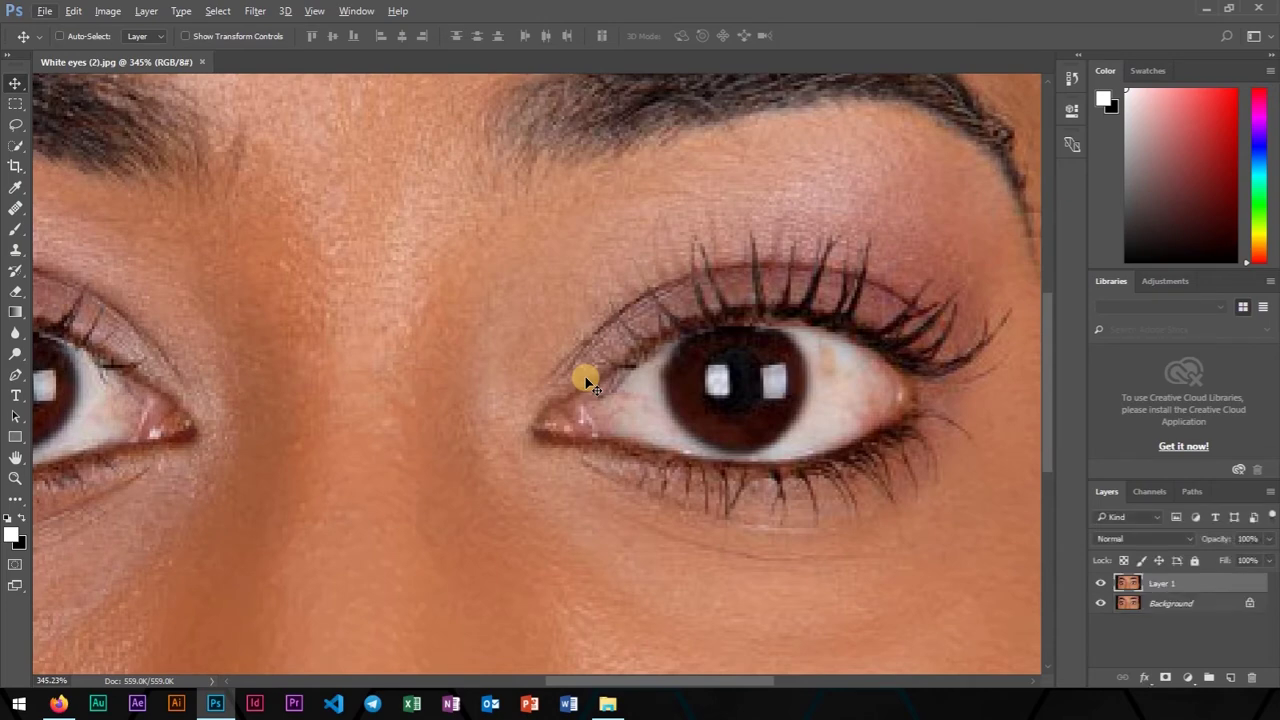
right_click(1180, 588)
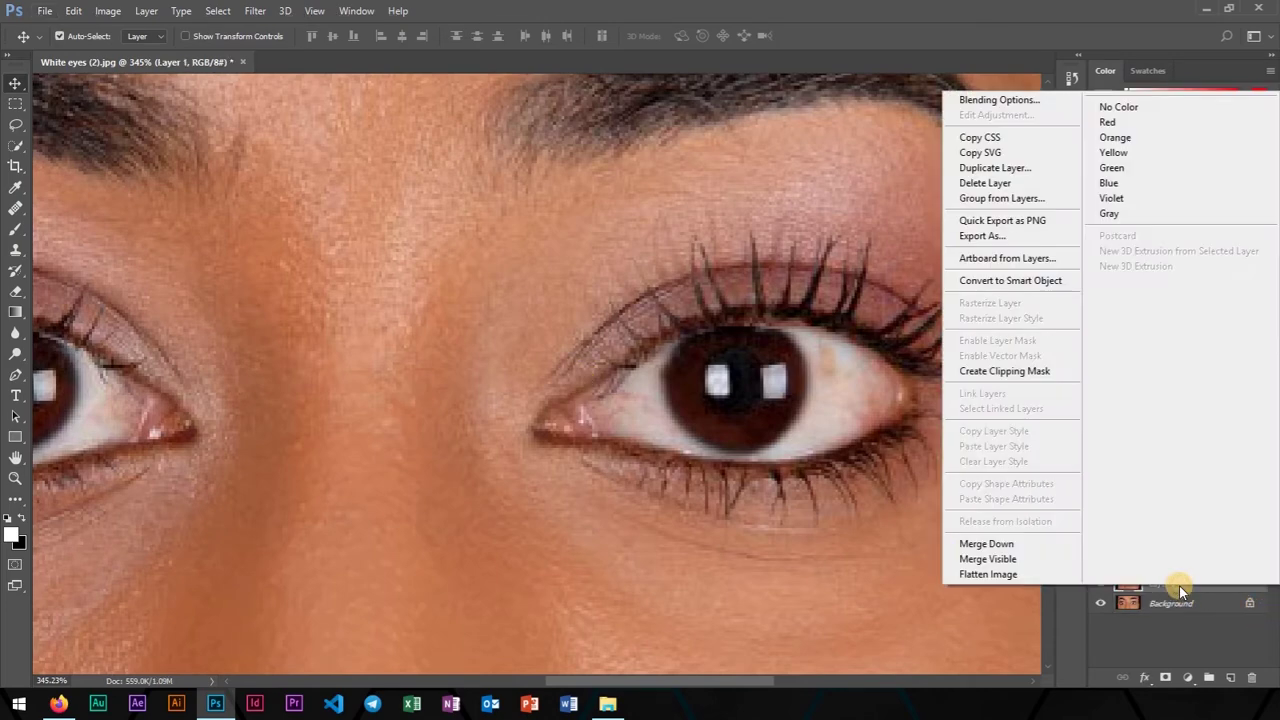
click(1027, 284)
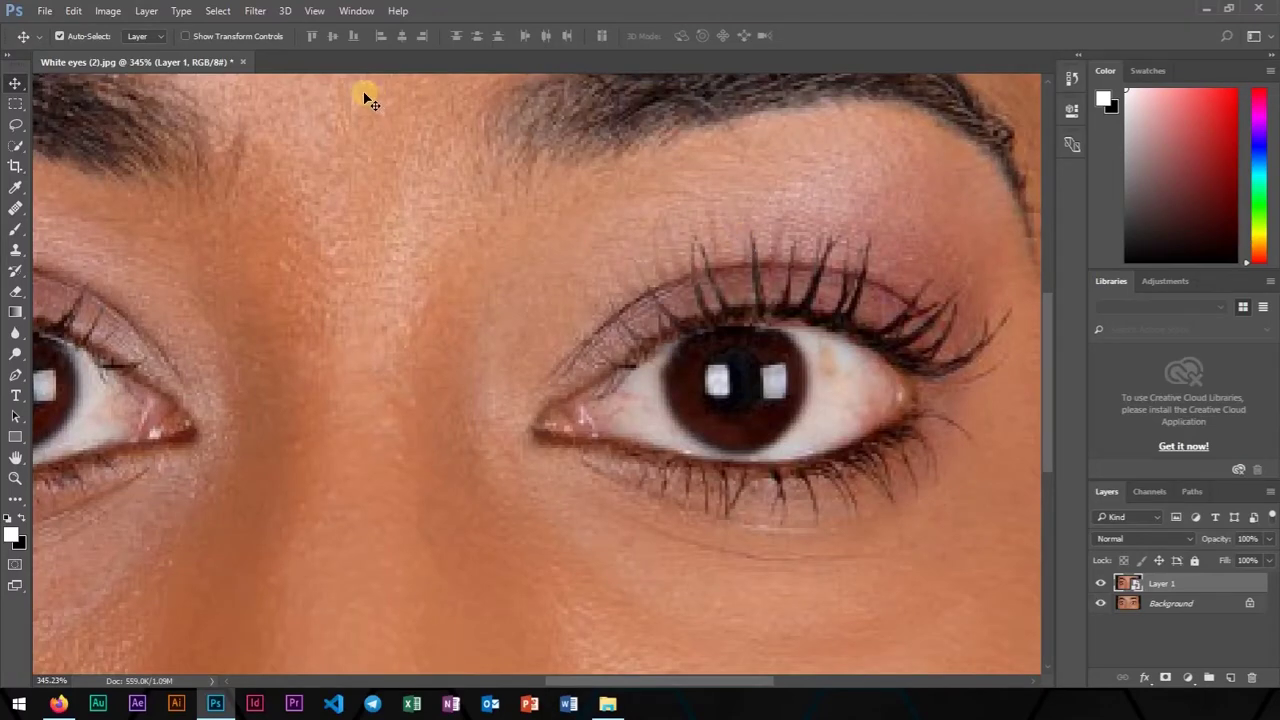
Open the Camera Raw Filter on Layer 1 and magnify the preview around the eyes
click(254, 11)
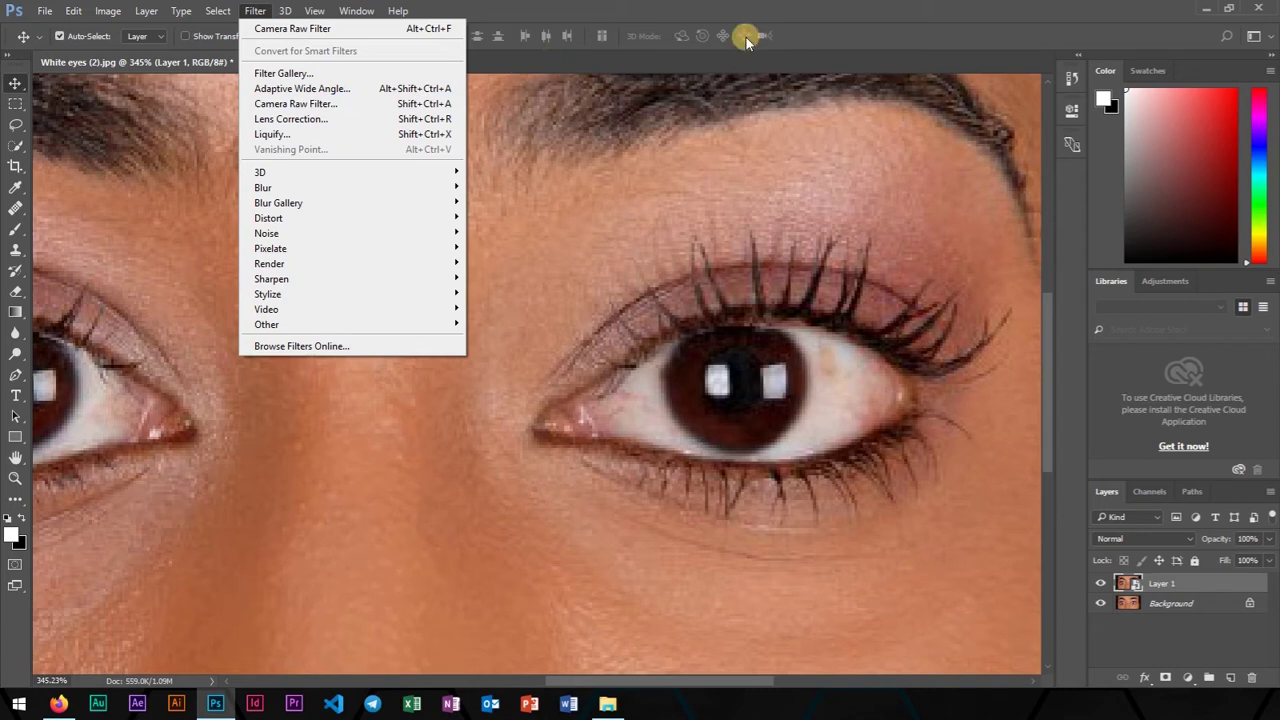
click(356, 106)
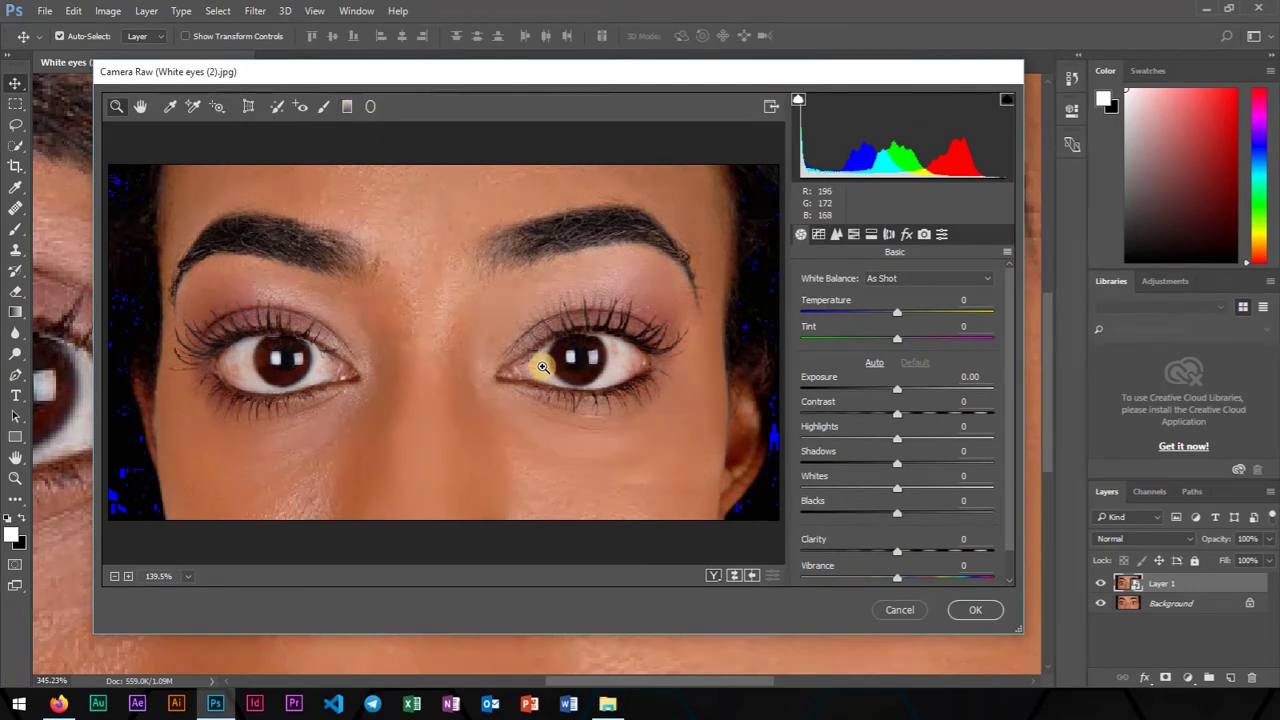
click(502, 356)
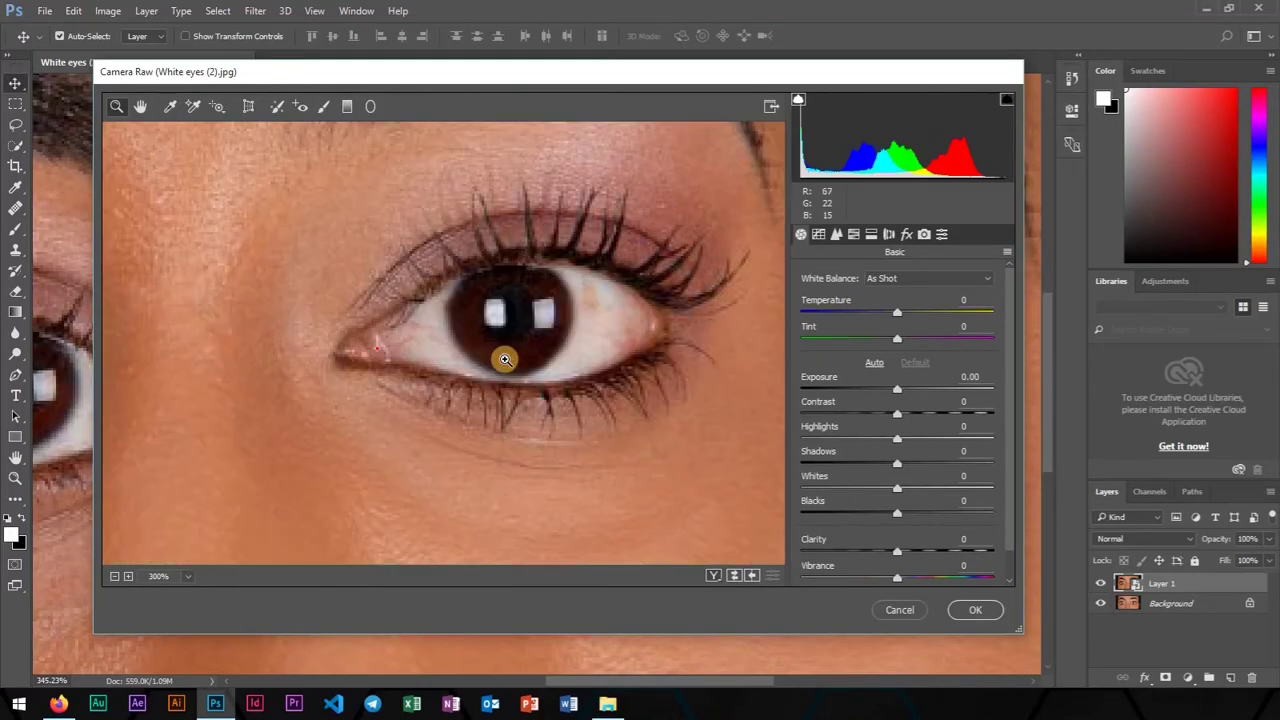
click(486, 346)
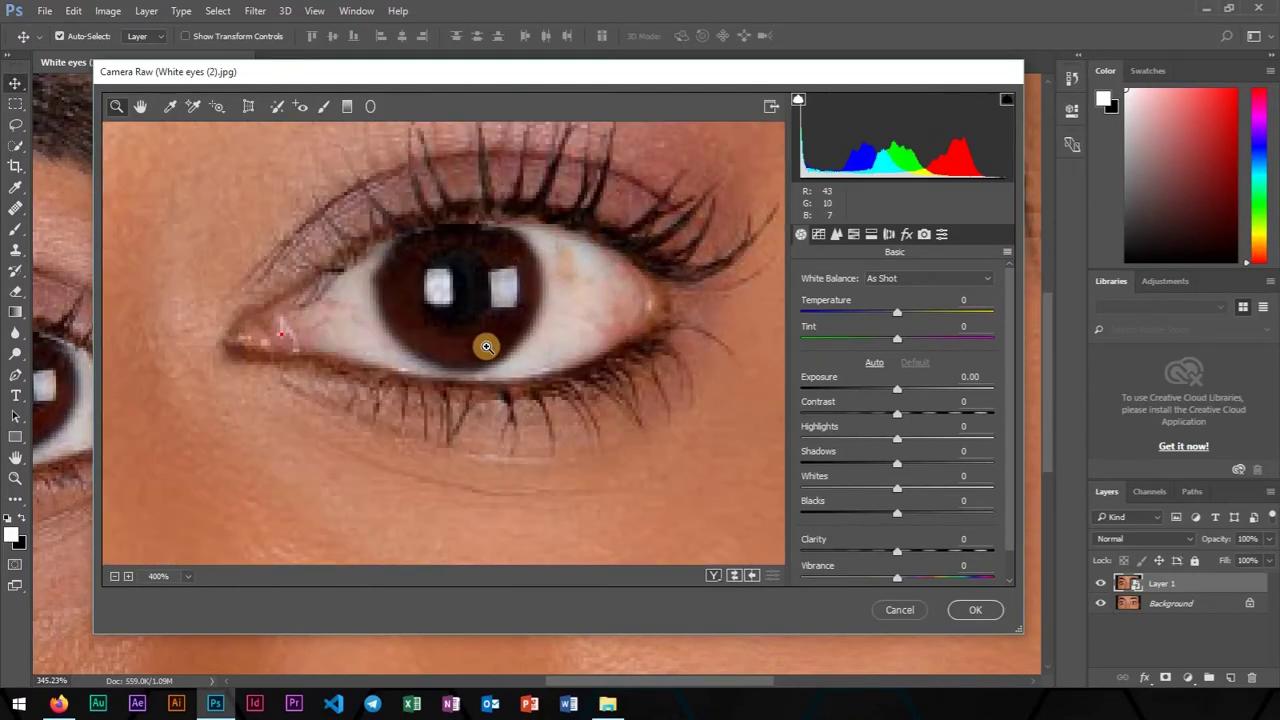
Zoom the Camera Raw preview to 600% and centre it on the right eye
click(215, 106)
click(117, 106)
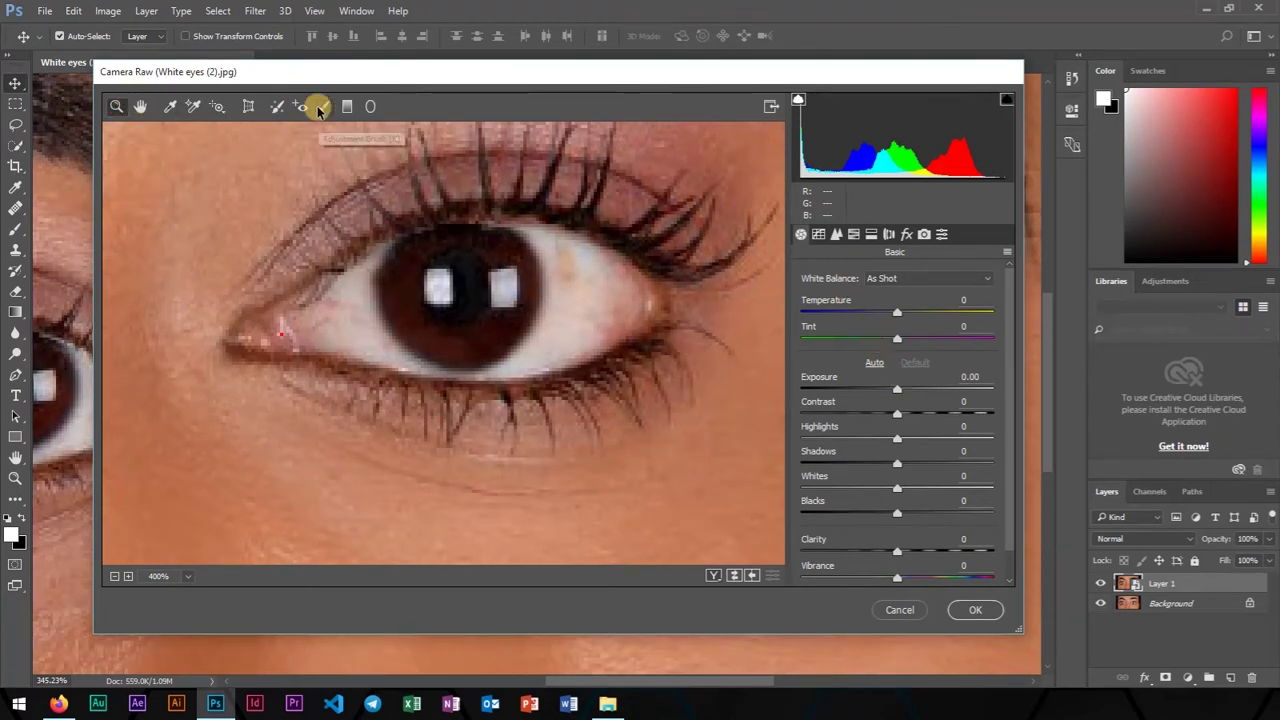
alt+click(511, 346)
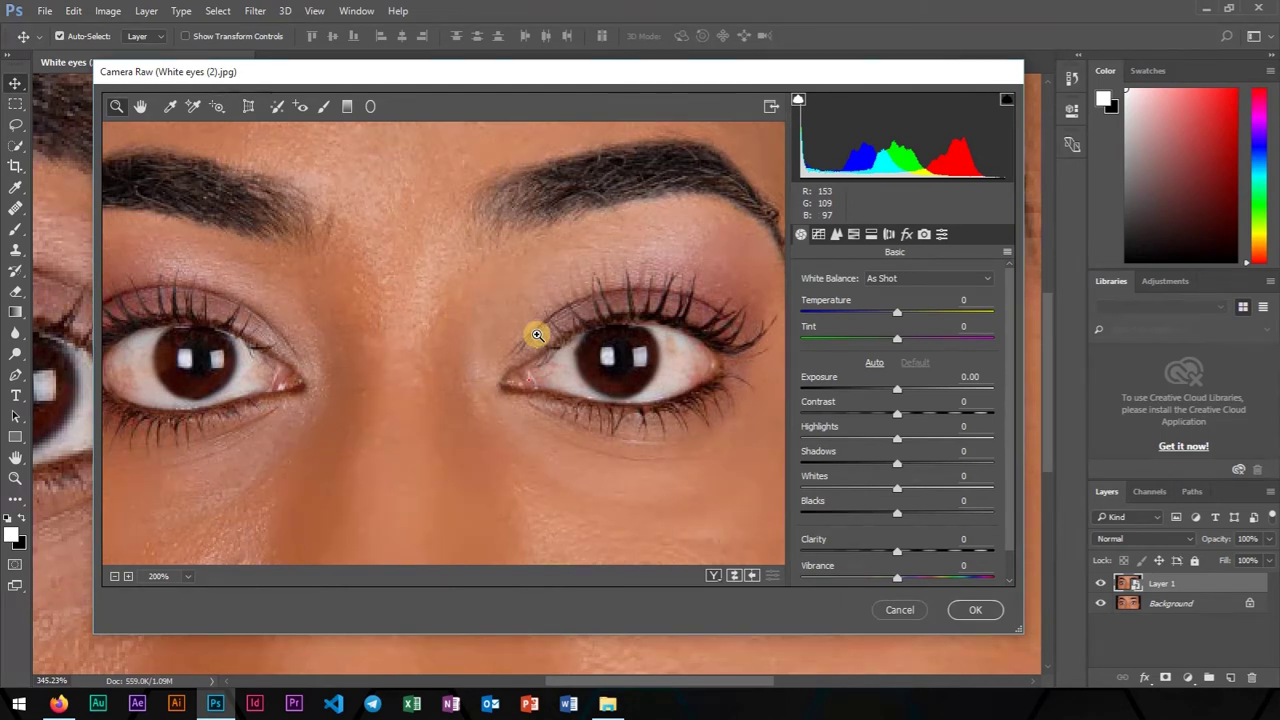
click(645, 362)
click(385, 330)
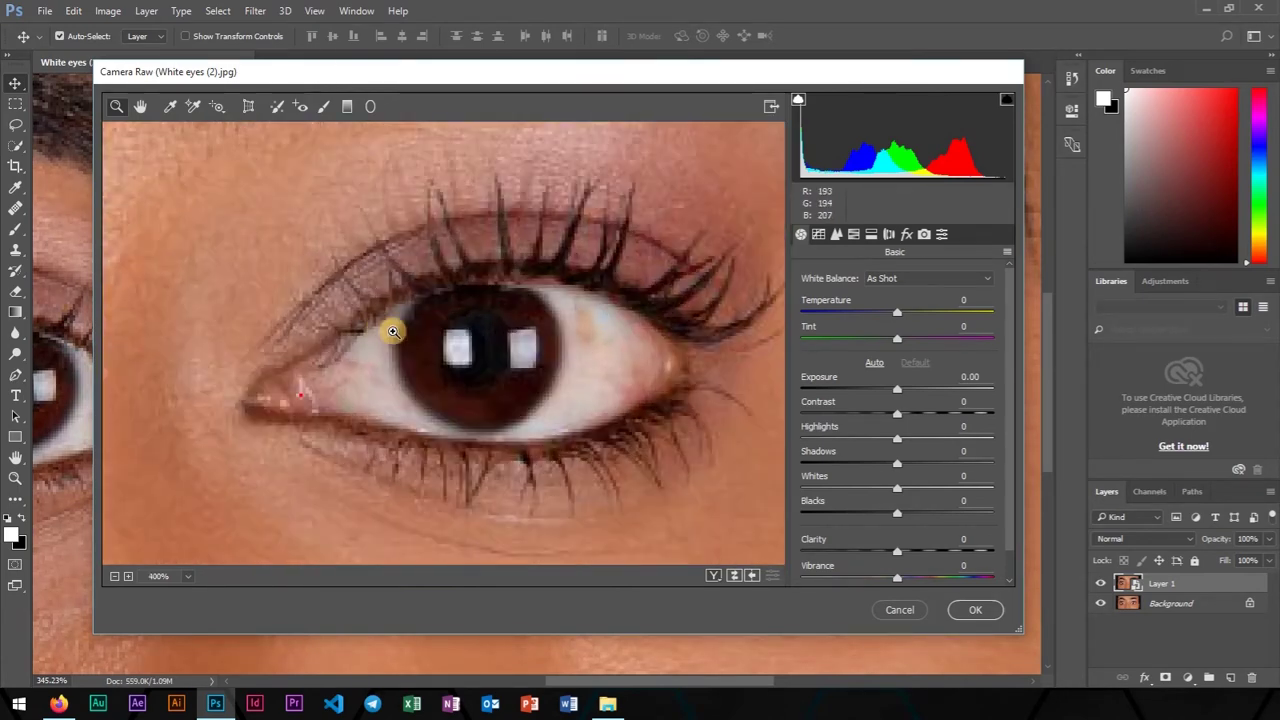
click(537, 362)
drag(377, 343, 474, 366)
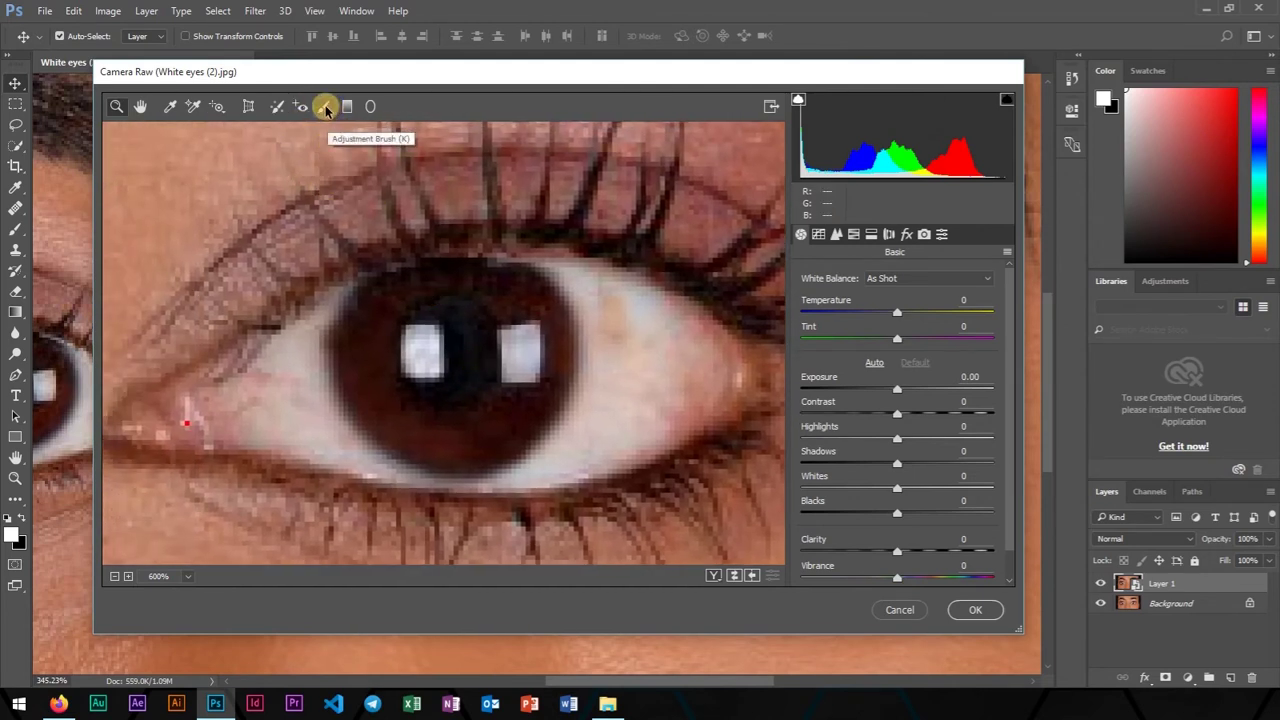
Pick the Adjustment Brush with Temperature -65, Tint +7 and Highlights about -4
click(326, 108)
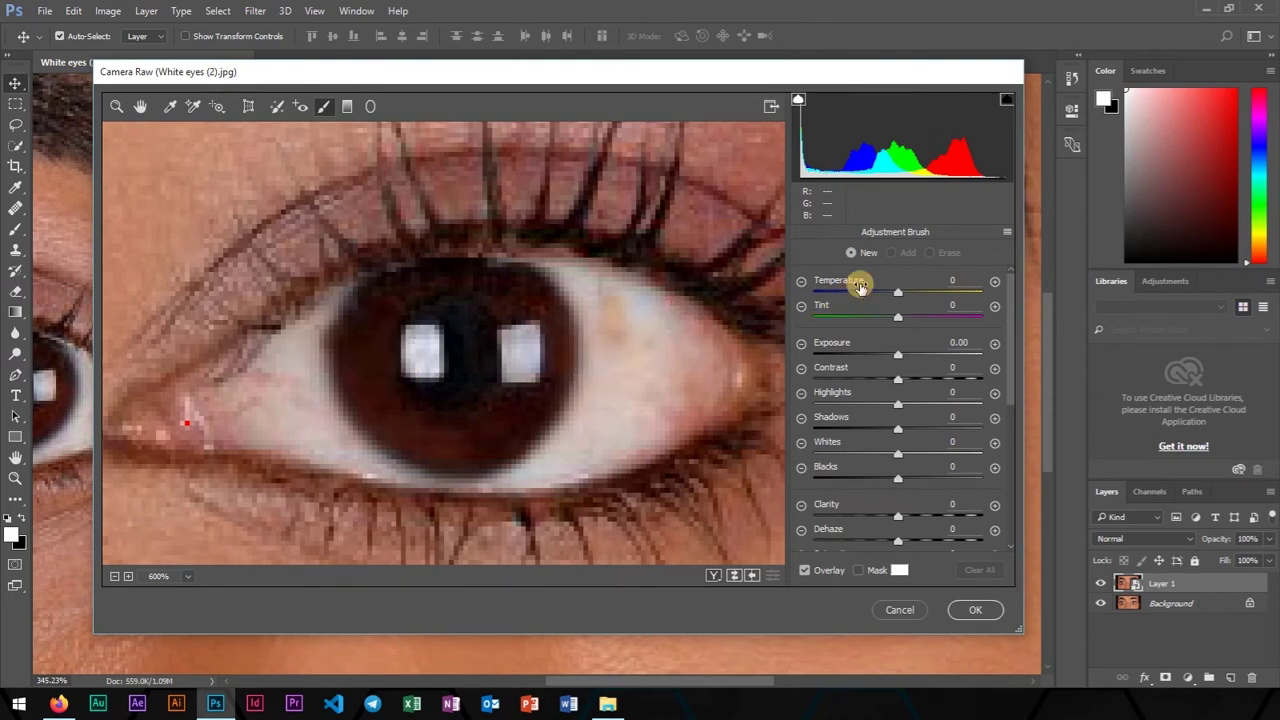
drag(862, 286, 808, 296)
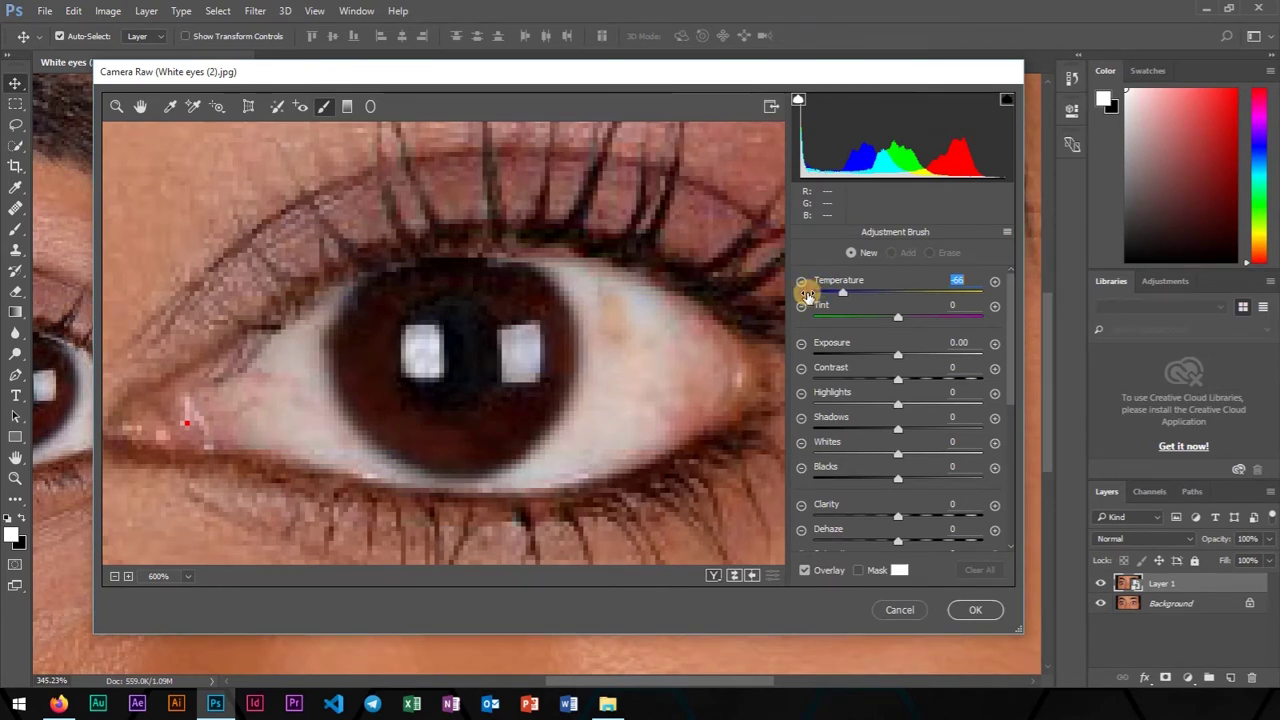
drag(808, 296, 810, 294)
key(Tab)
key(Up)
key(Up)
key(Up)
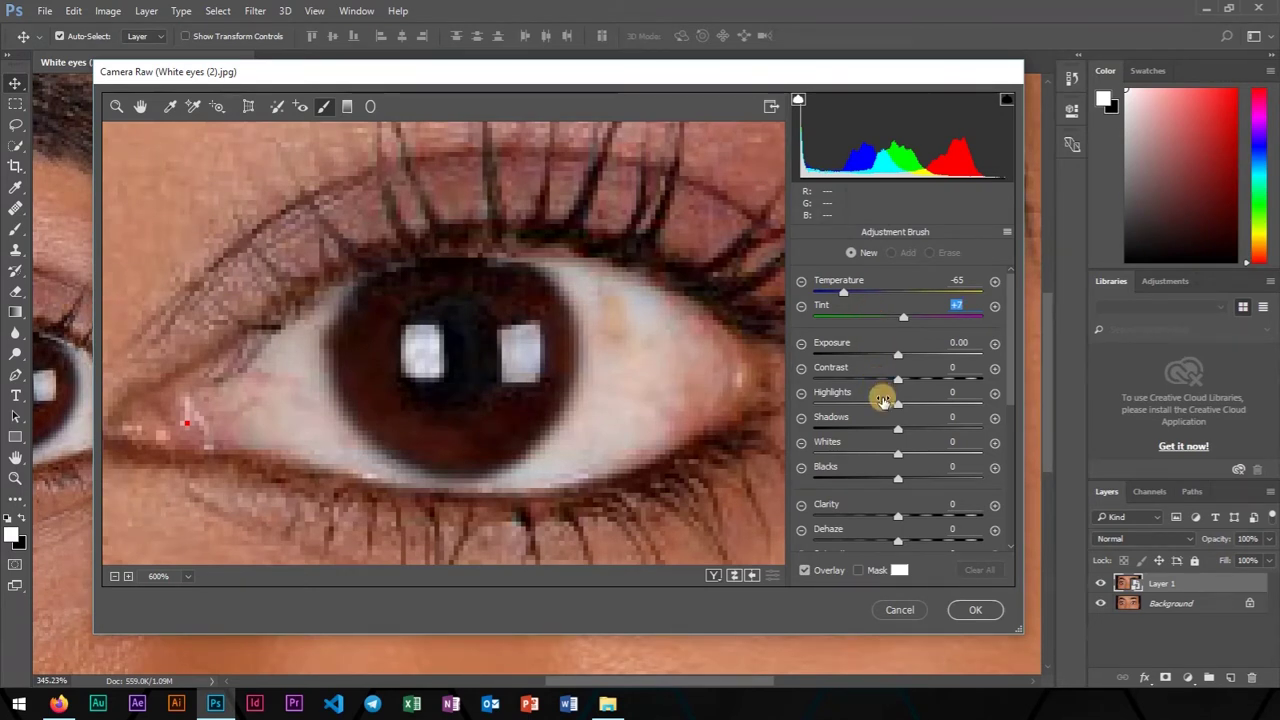
key(Tab)
key(Tab)
key(Tab)
key(Down)
key(Down)
key(Down)
key(Down)
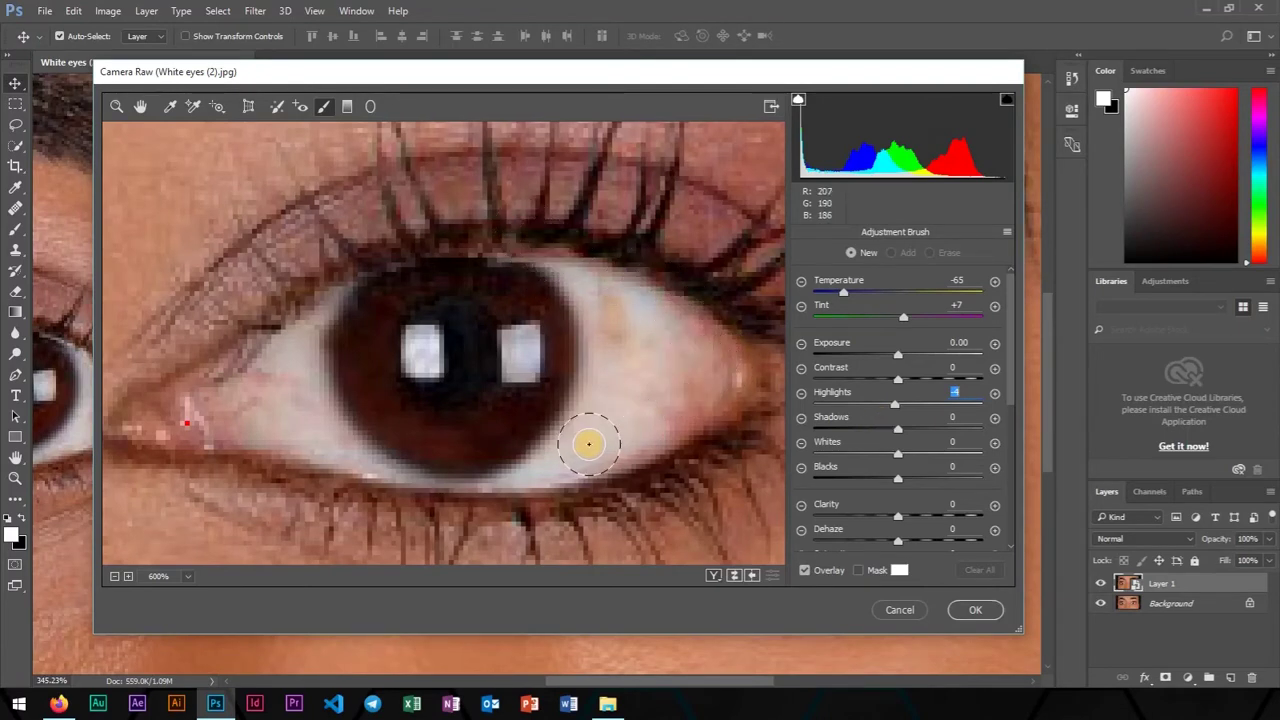
Raise brush Shadows to +33 and Whites to +94; lower Blacks to -11 and Saturation to -36
click(848, 422)
drag(848, 422, 877, 432)
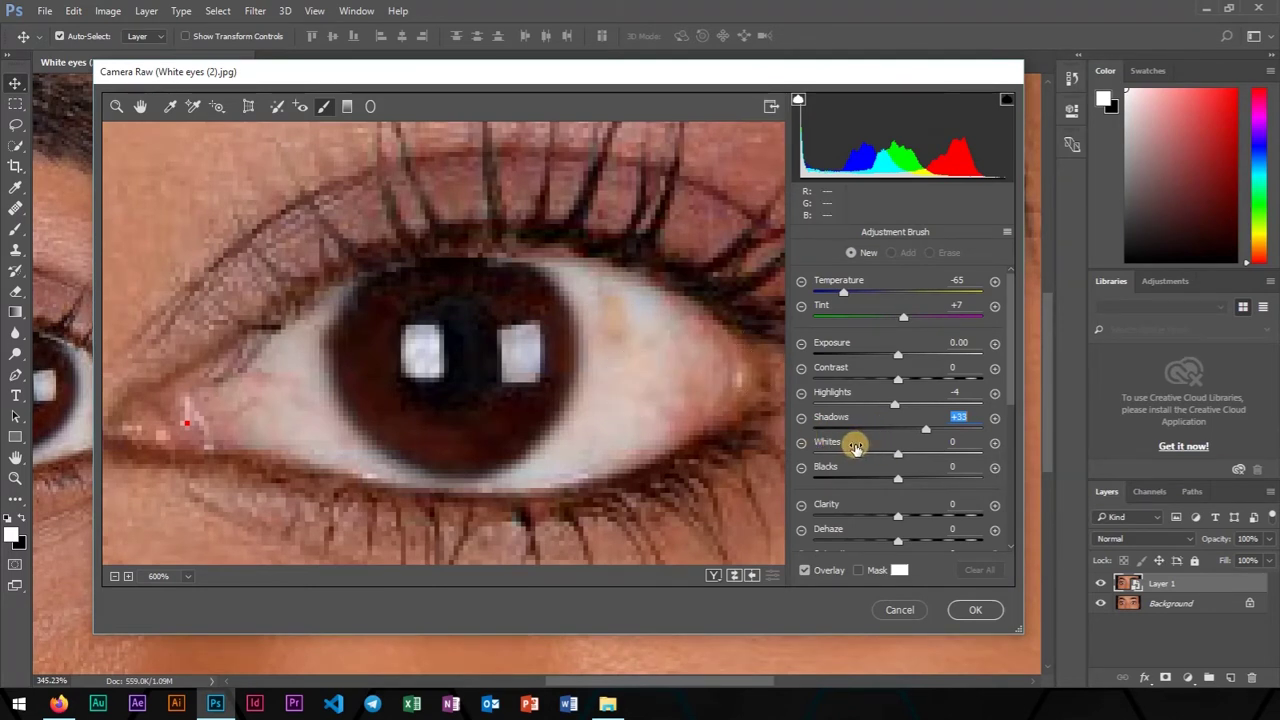
drag(855, 447, 916, 449)
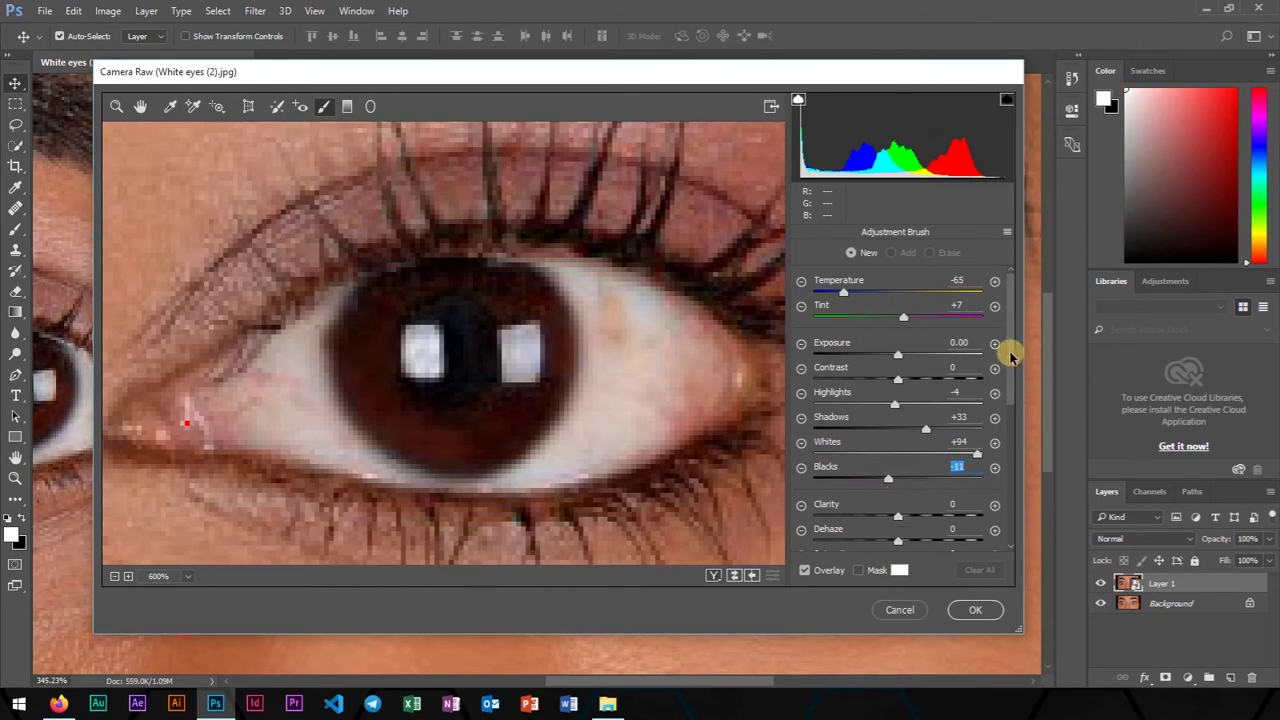
drag(1010, 355, 1006, 409)
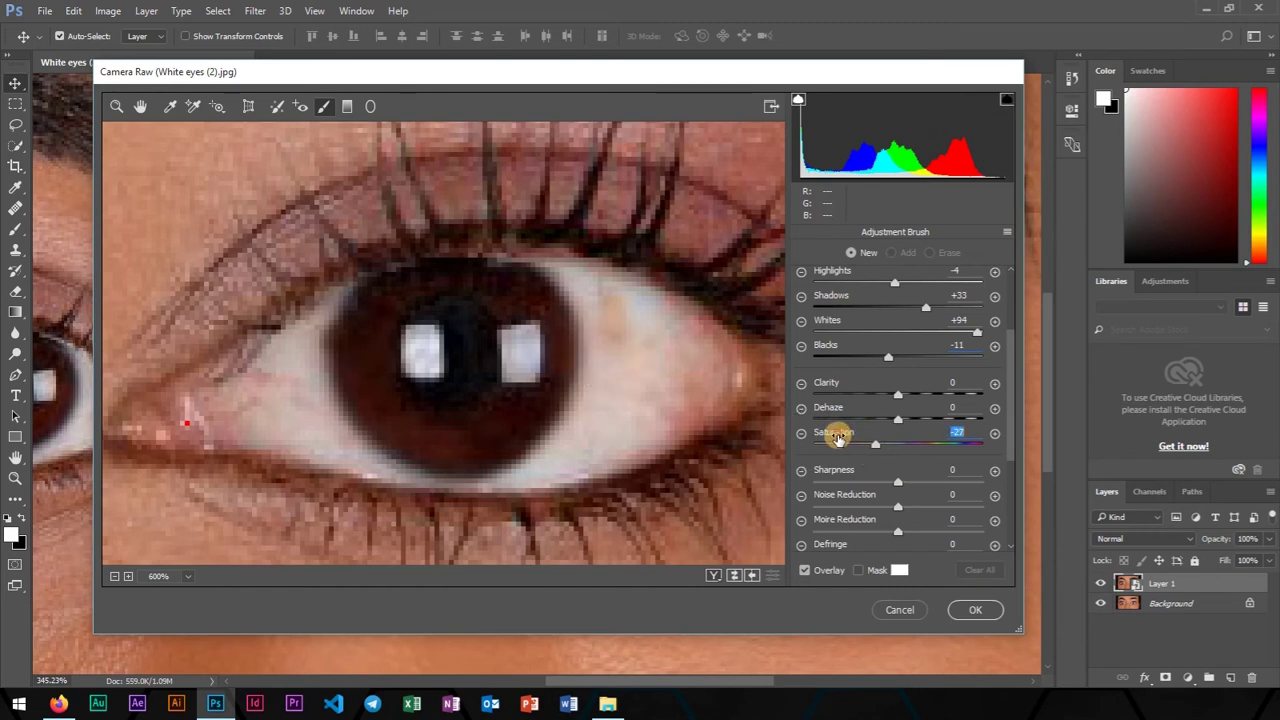
drag(836, 440, 832, 440)
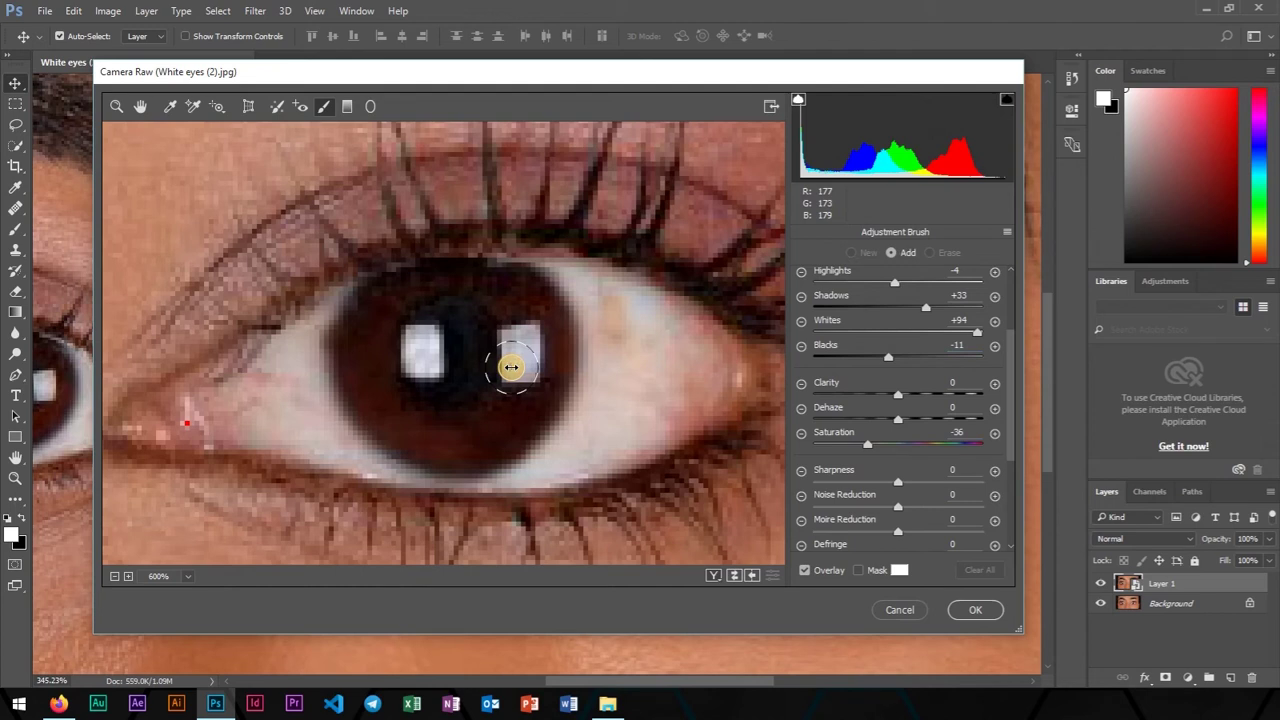
Enlarge the brush and paint the first eye's whites and catchlight on both sides of the iris
mouse_move(519, 366)
mouse_down()
mouse_move(558, 368)
mouse_move(513, 370)
mouse_up()
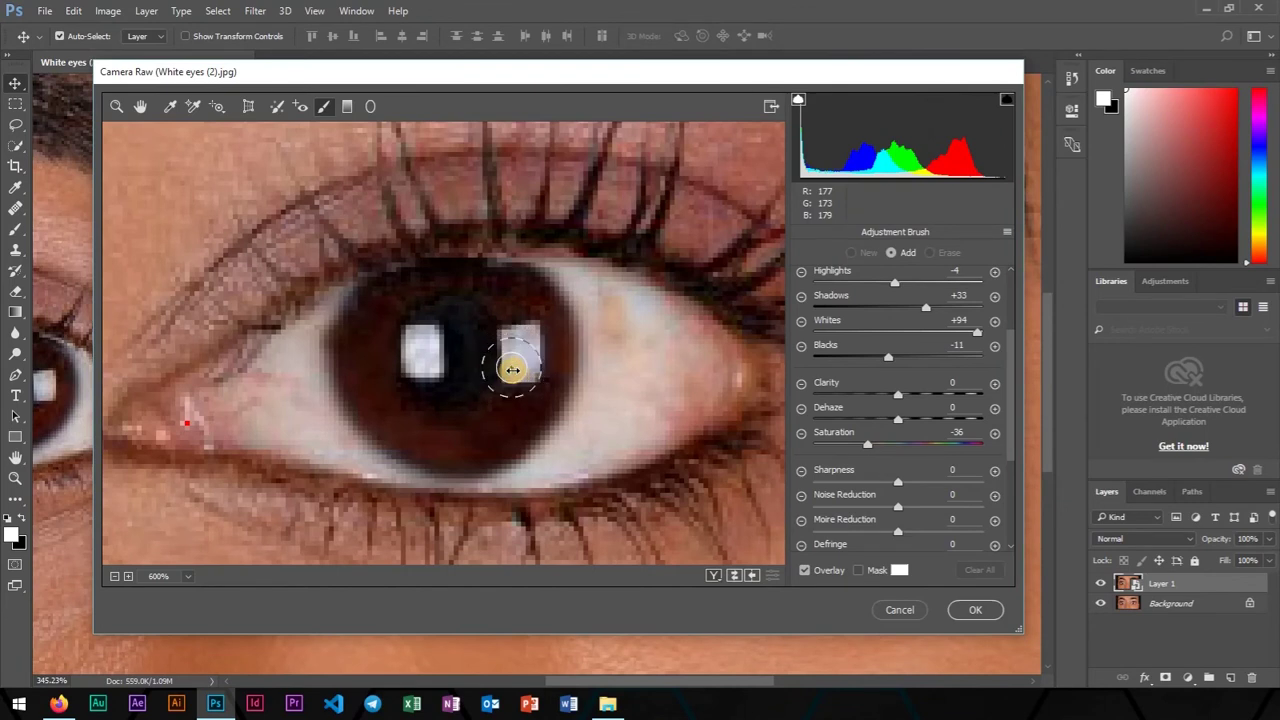
key(n)
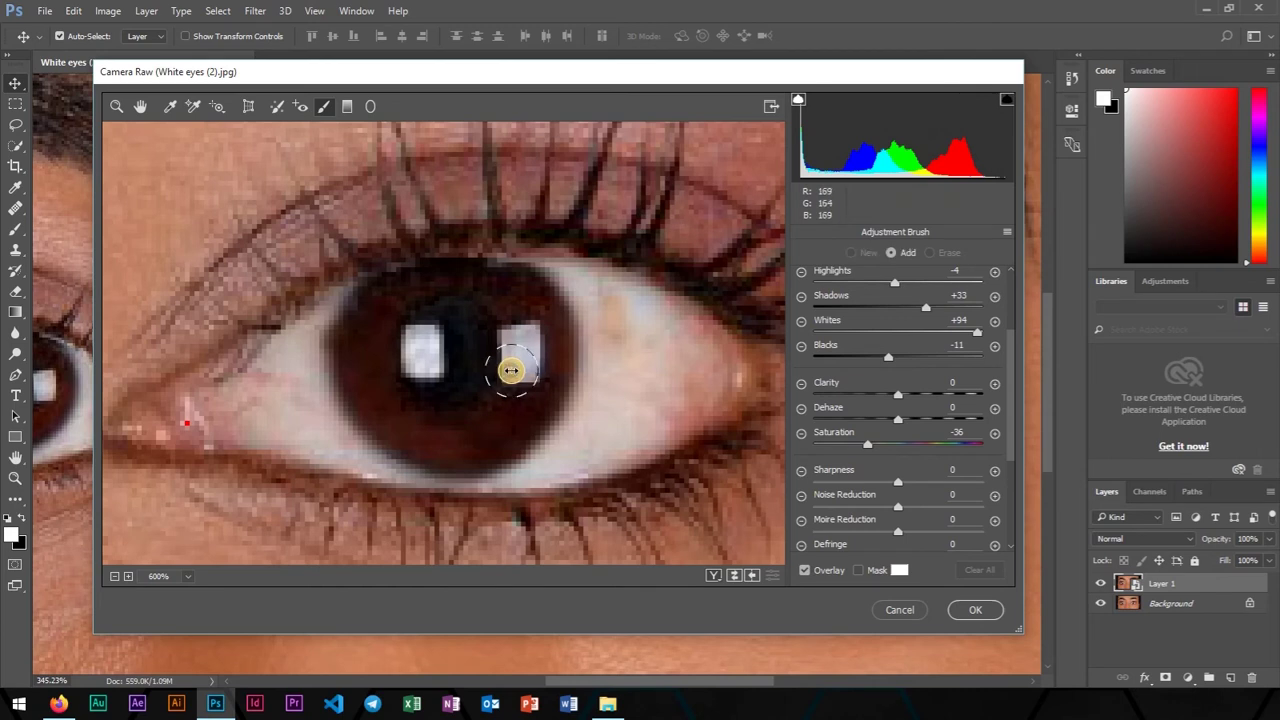
drag(515, 360, 655, 368)
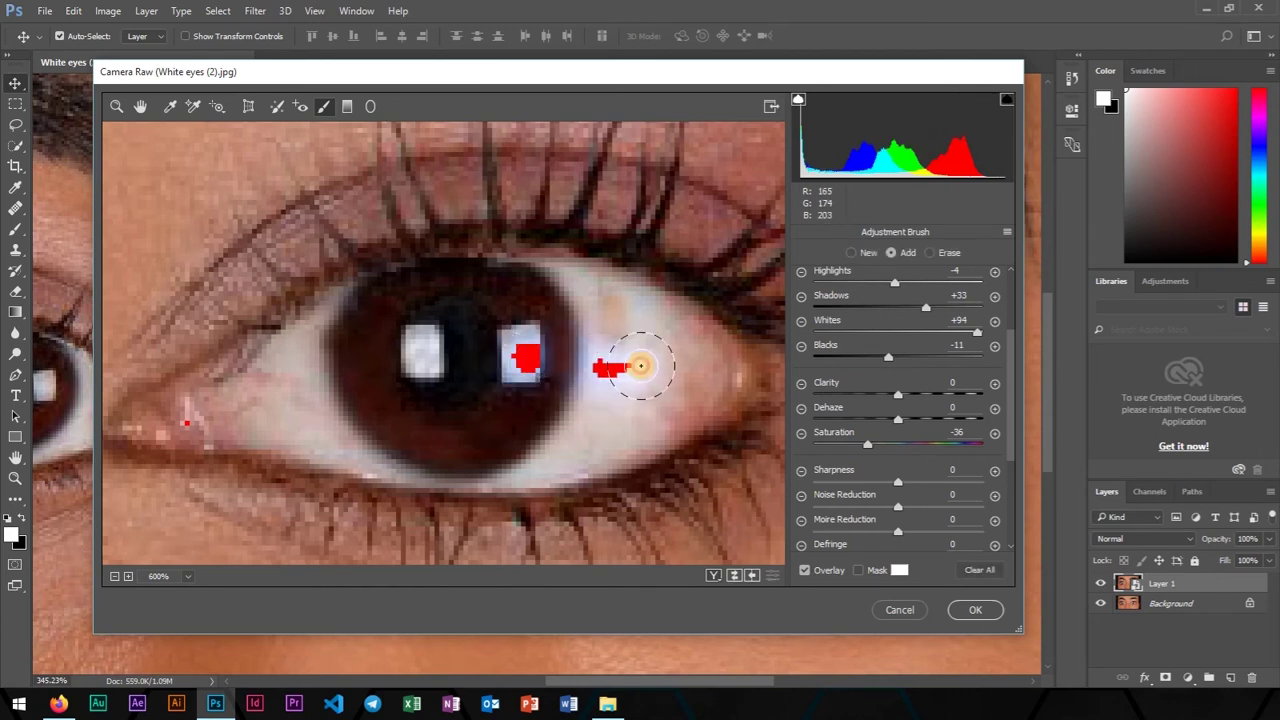
mouse_move(562, 353)
mouse_down()
mouse_move(560, 293)
mouse_move(533, 356)
mouse_up()
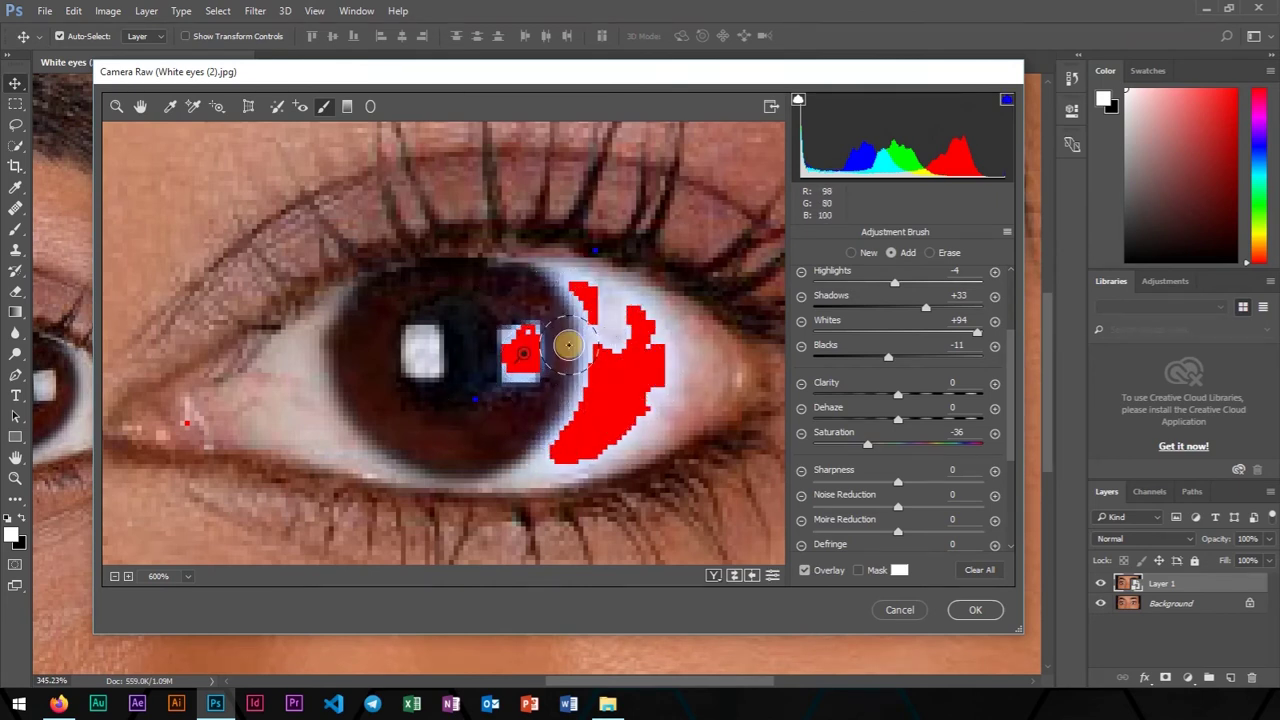
mouse_move(533, 356)
mouse_down()
mouse_move(660, 360)
mouse_move(556, 267)
mouse_up()
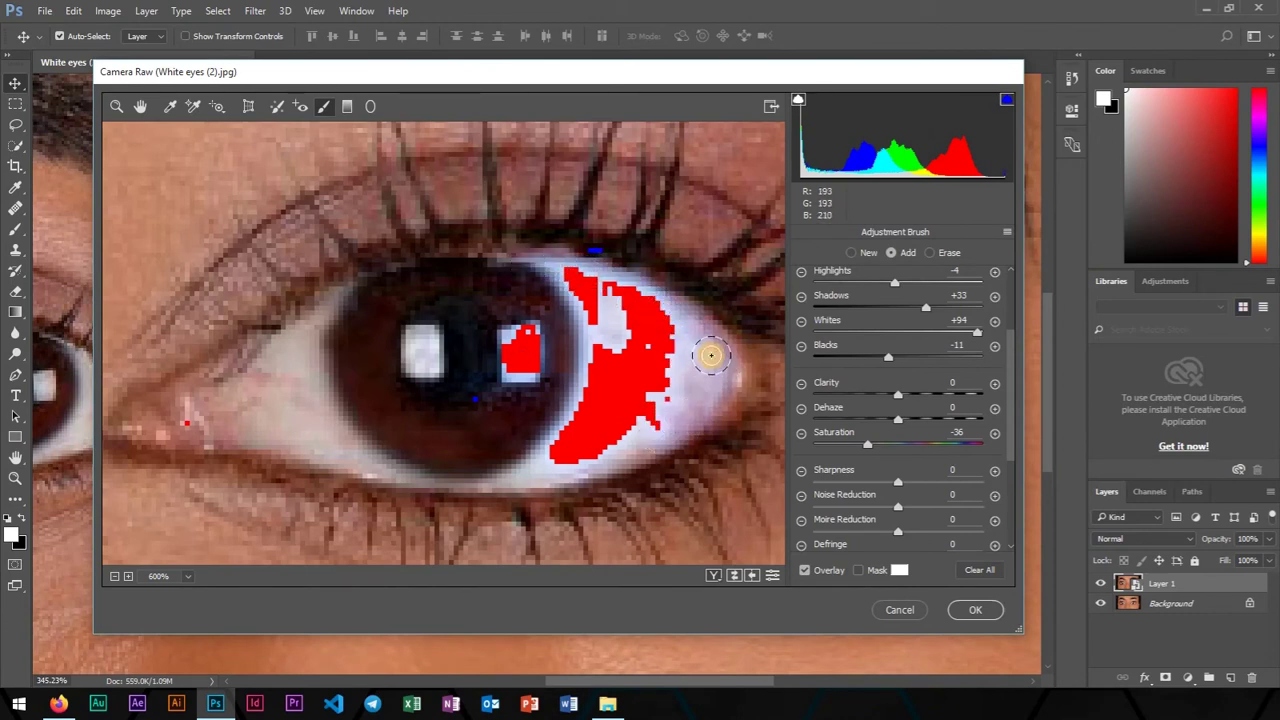
mouse_move(646, 417)
mouse_down()
mouse_move(662, 414)
mouse_move(608, 451)
mouse_move(643, 443)
mouse_move(506, 465)
mouse_move(366, 460)
mouse_move(251, 428)
mouse_move(263, 363)
mouse_move(323, 309)
mouse_move(294, 380)
mouse_move(306, 396)
mouse_move(286, 366)
mouse_move(306, 414)
mouse_move(477, 429)
mouse_move(400, 337)
mouse_move(494, 371)
mouse_move(480, 437)
mouse_move(404, 364)
mouse_move(357, 354)
mouse_move(406, 294)
mouse_move(363, 294)
mouse_move(446, 259)
mouse_move(517, 274)
mouse_move(553, 324)
mouse_up()
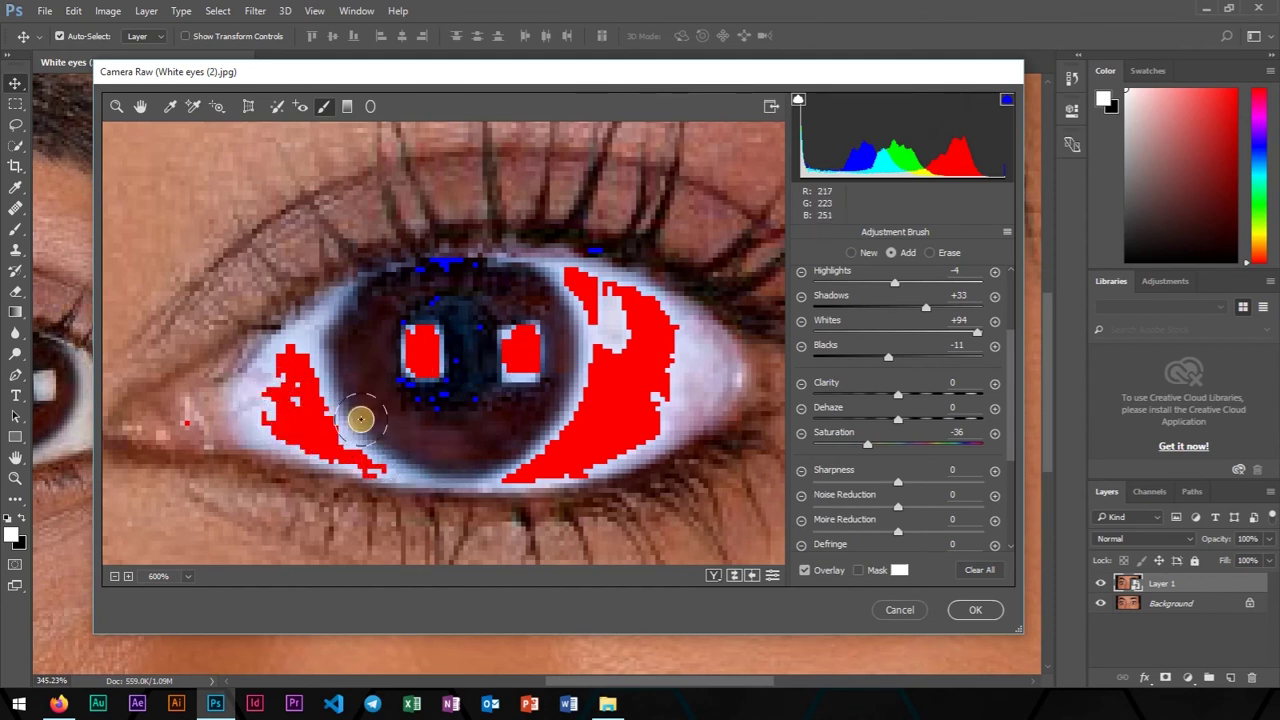
Pan the preview across to bring the other eye into view
drag(263, 368, 520, 374)
drag(236, 342, 534, 346)
drag(431, 351, 577, 352)
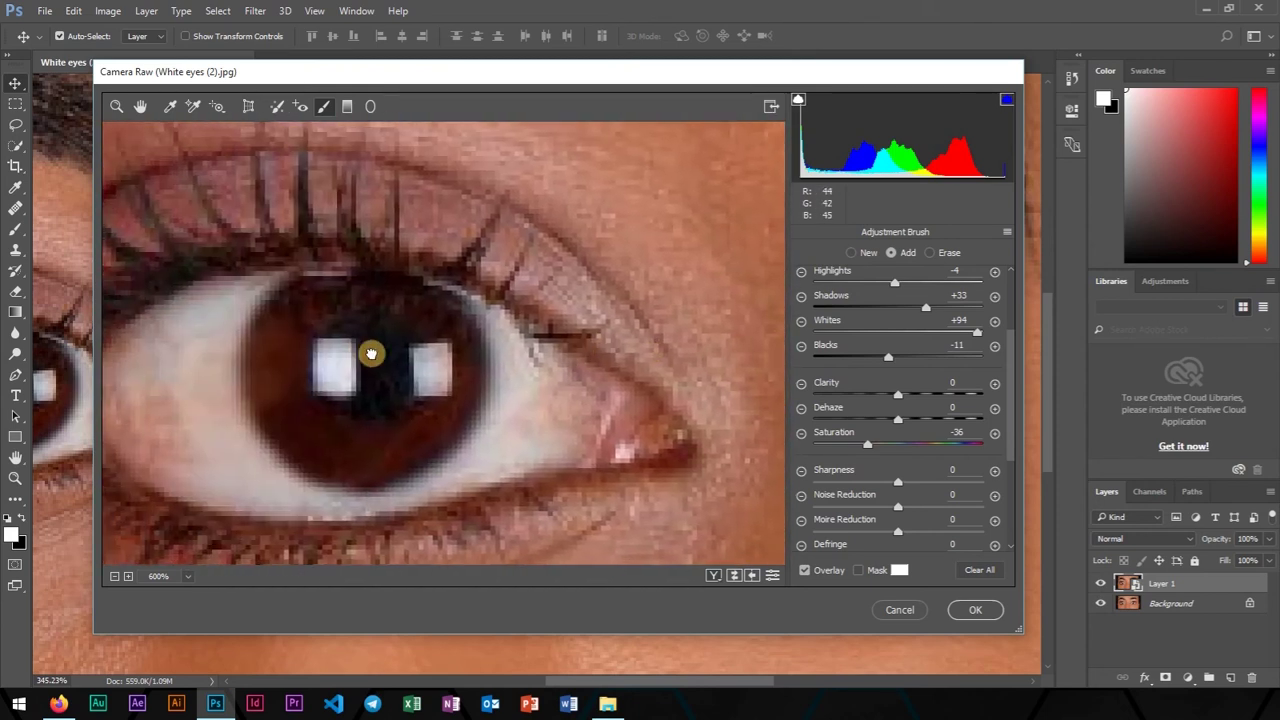
Paint the second eye's upper, lower and right whites plus both catchlights
drag(371, 351, 486, 363)
click(456, 372)
drag(302, 384, 362, 307)
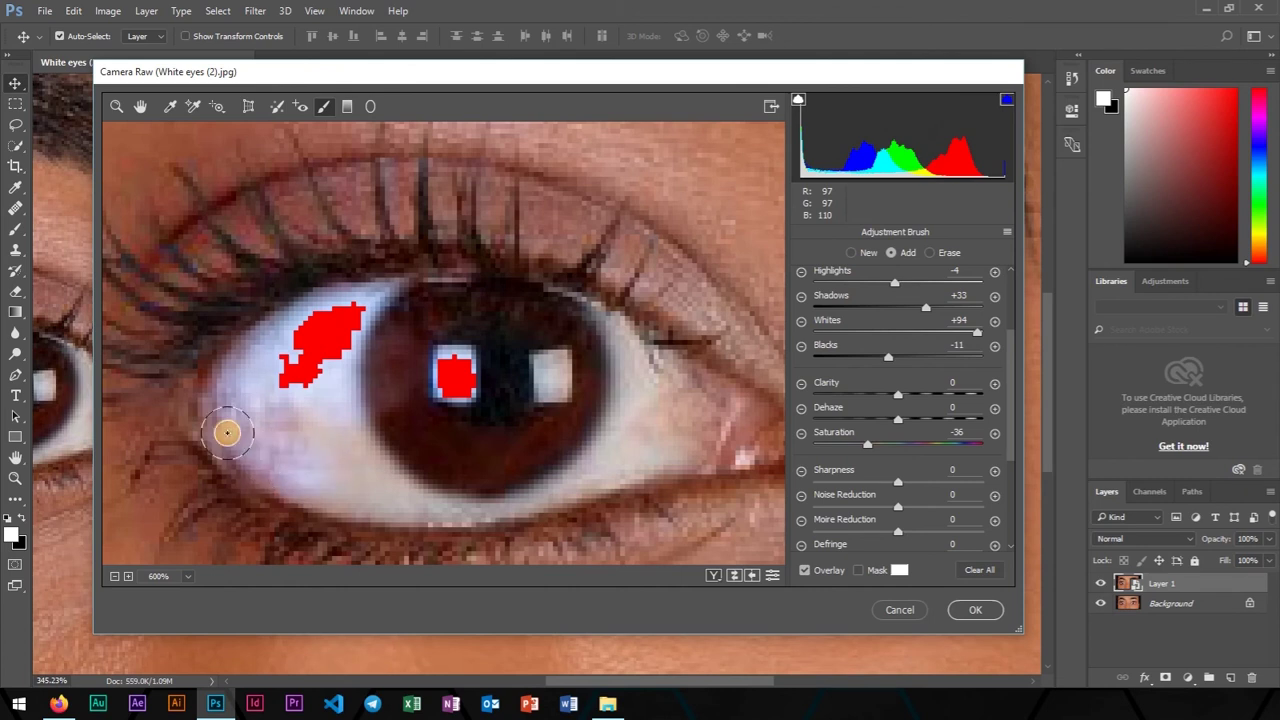
drag(360, 471, 306, 420)
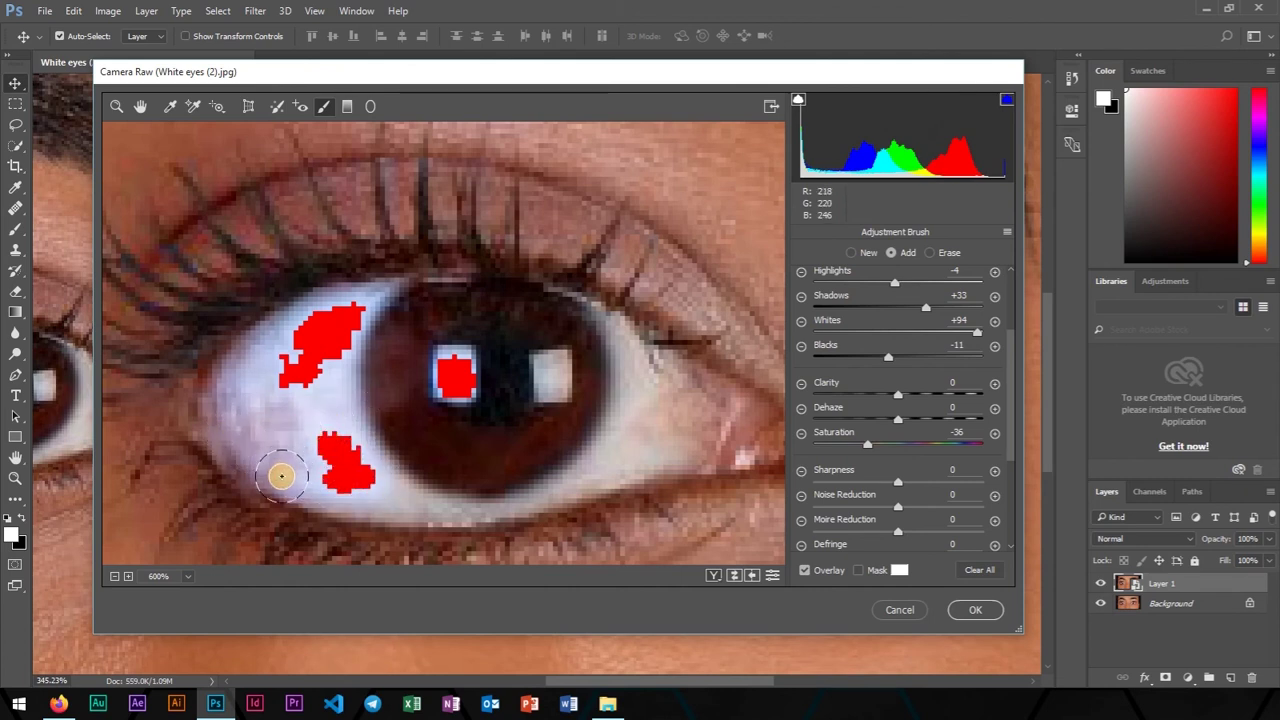
mouse_move(325, 475)
mouse_down()
mouse_move(434, 480)
mouse_move(415, 495)
mouse_up()
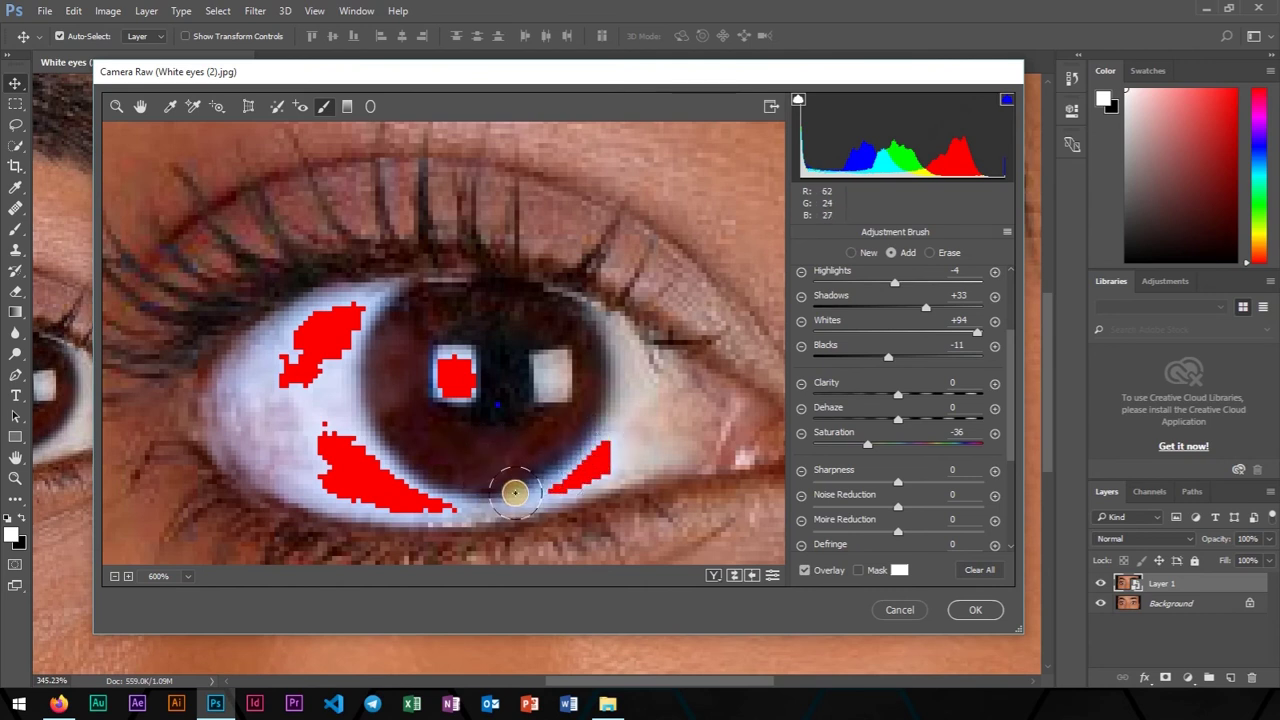
mouse_move(555, 490)
mouse_down()
mouse_move(640, 450)
mouse_move(634, 334)
mouse_move(618, 330)
mouse_up()
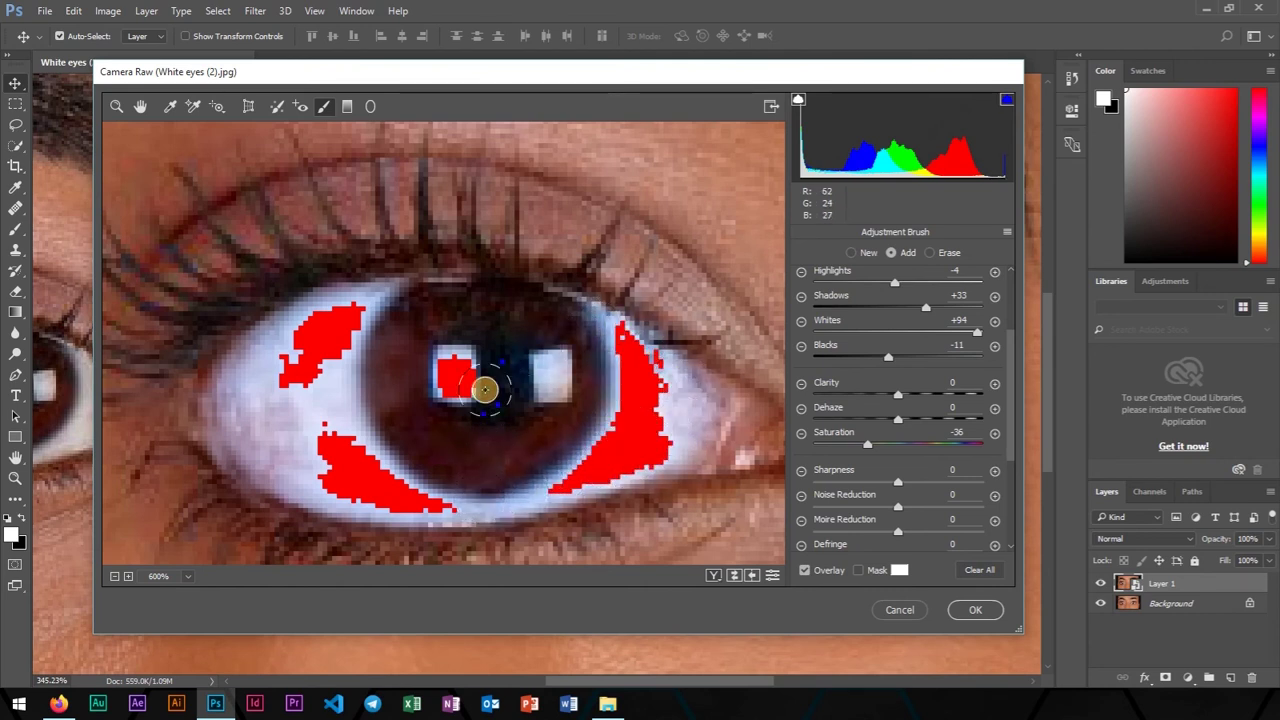
click(552, 378)
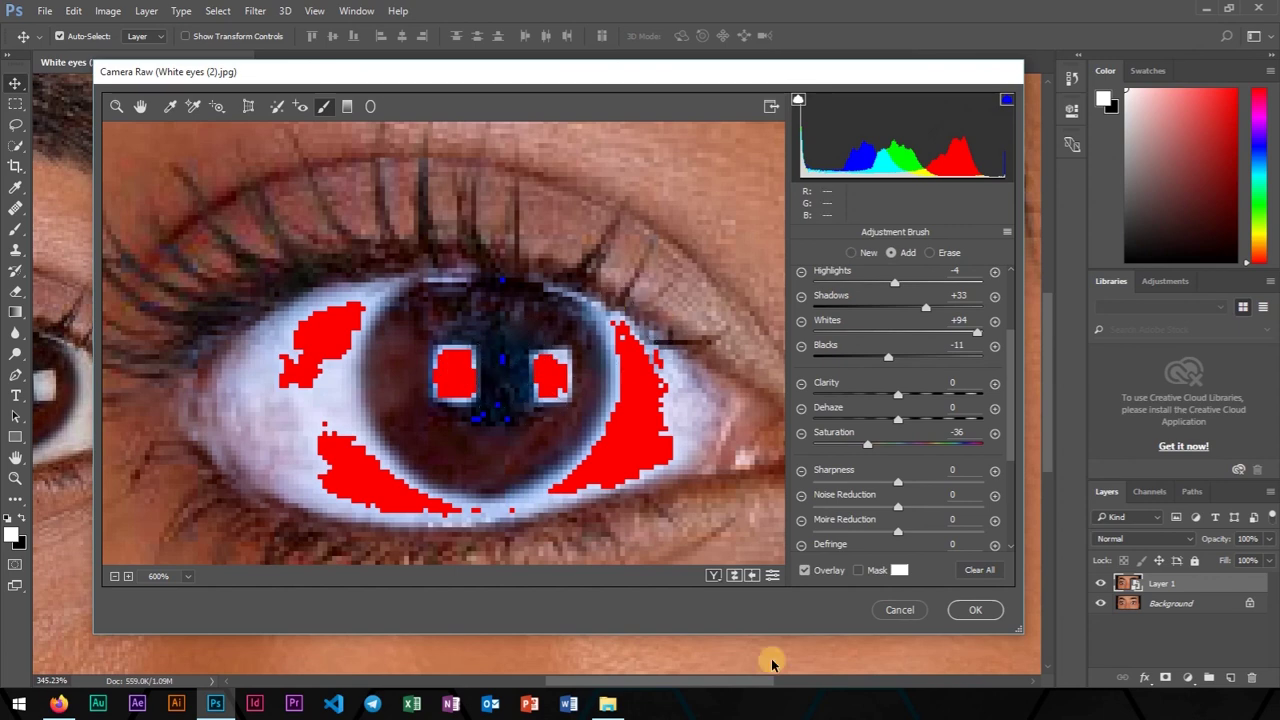
Apply the Camera Raw edit to Layer 1, toggle its visibility to compare, and zoom out
click(975, 610)
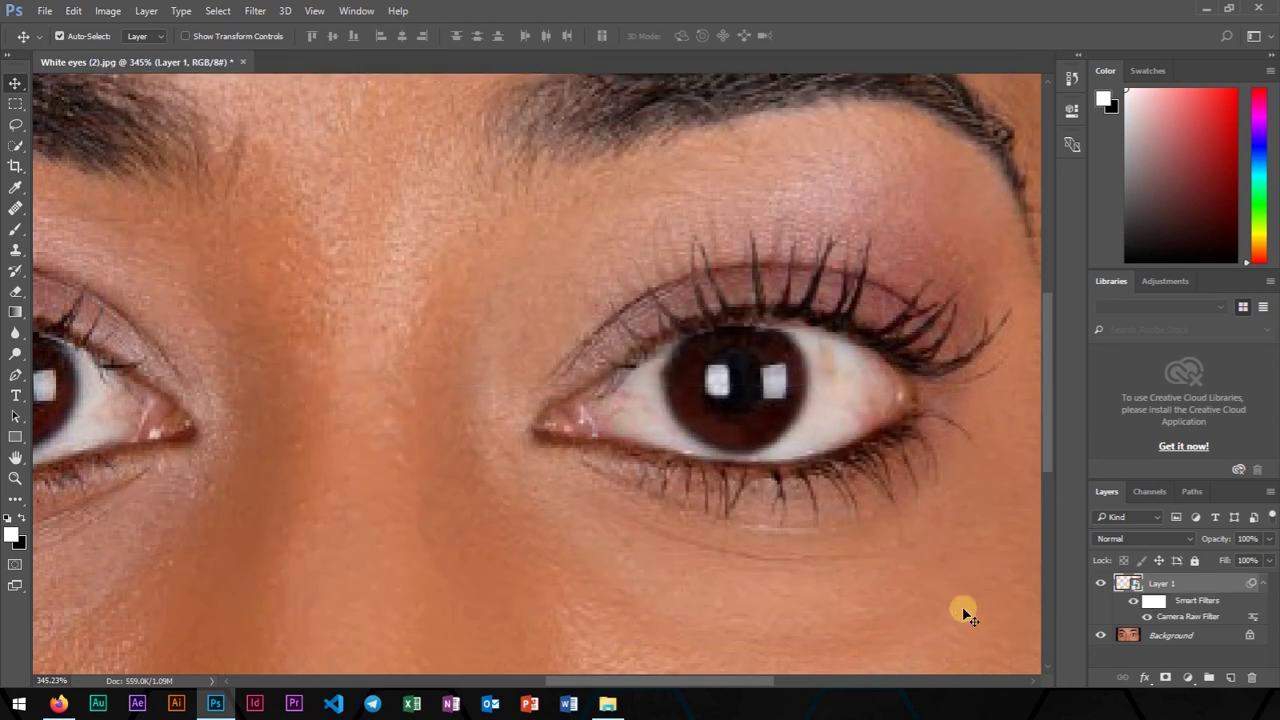
scroll(561, 474, down, 3)
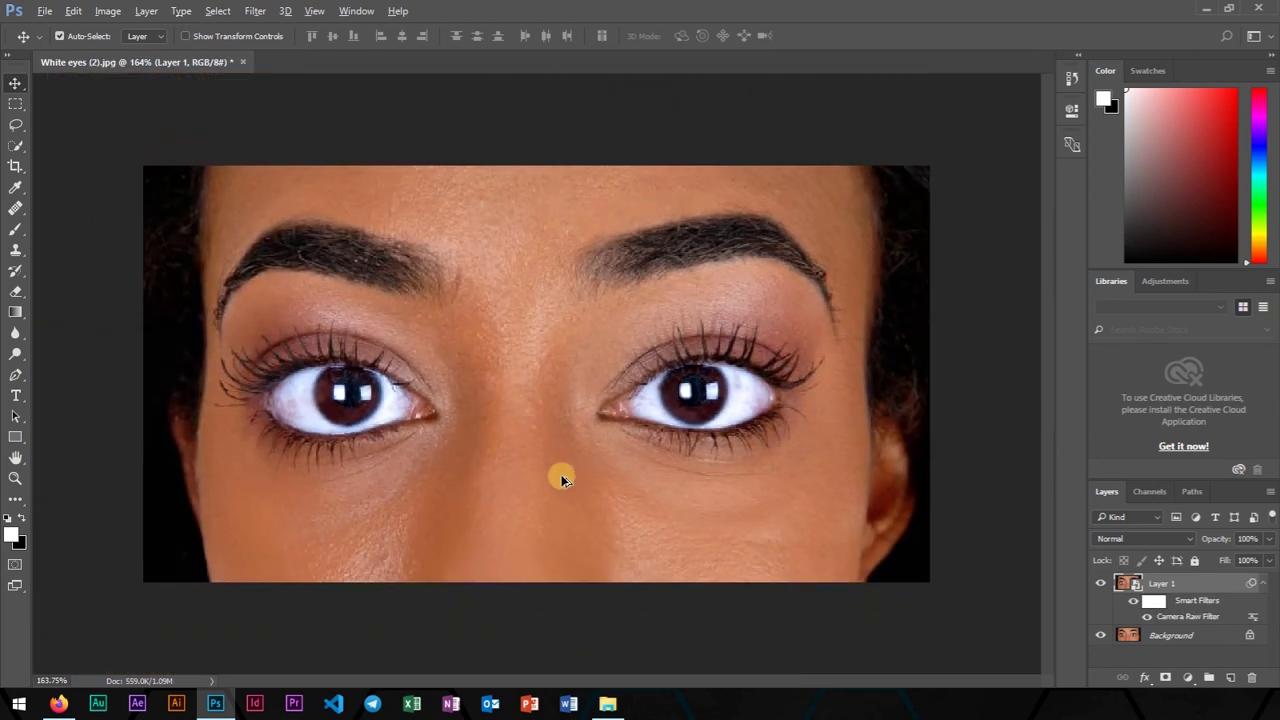
click(1101, 584)
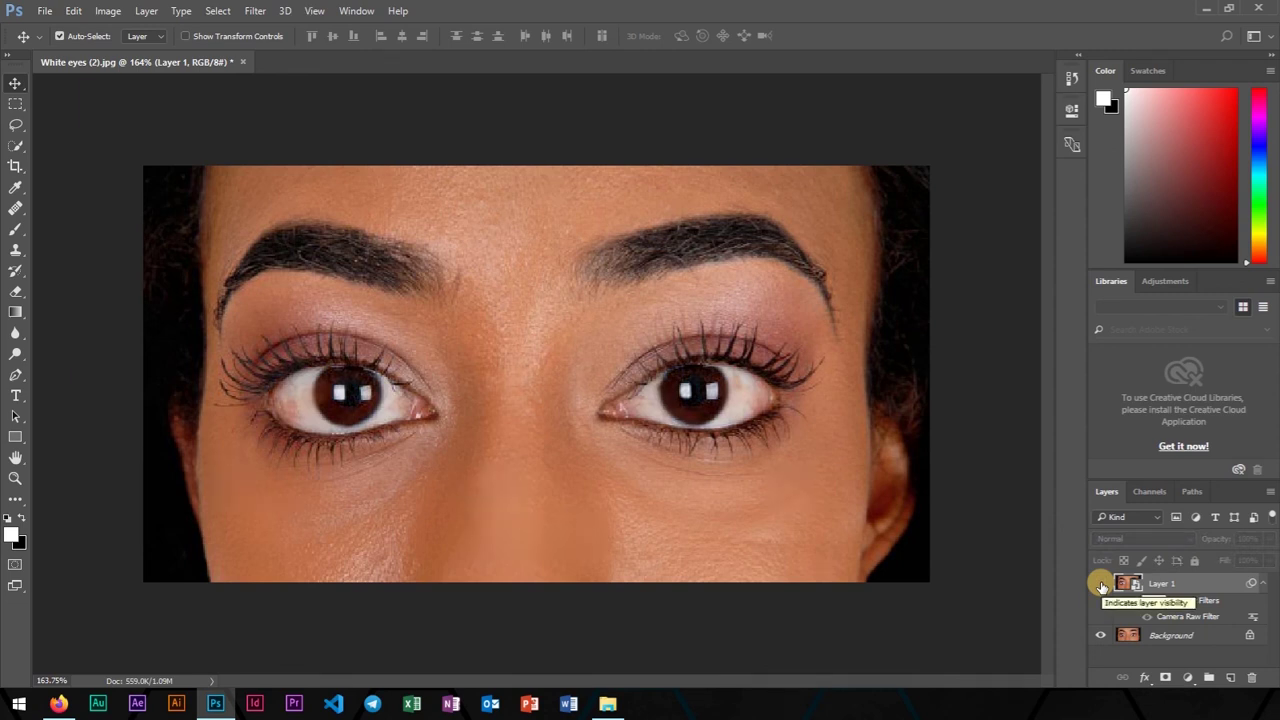
click(1101, 584)
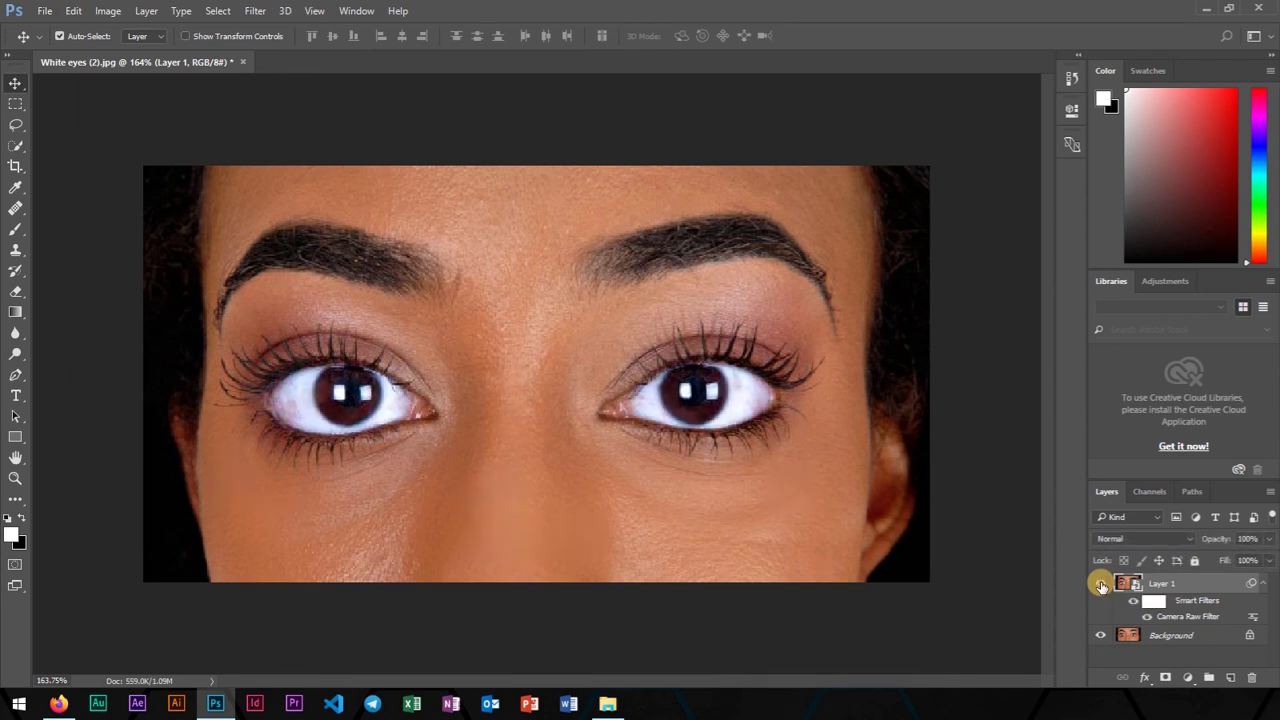
scroll(718, 525, down, 1)
scroll(718, 525, down, 1)
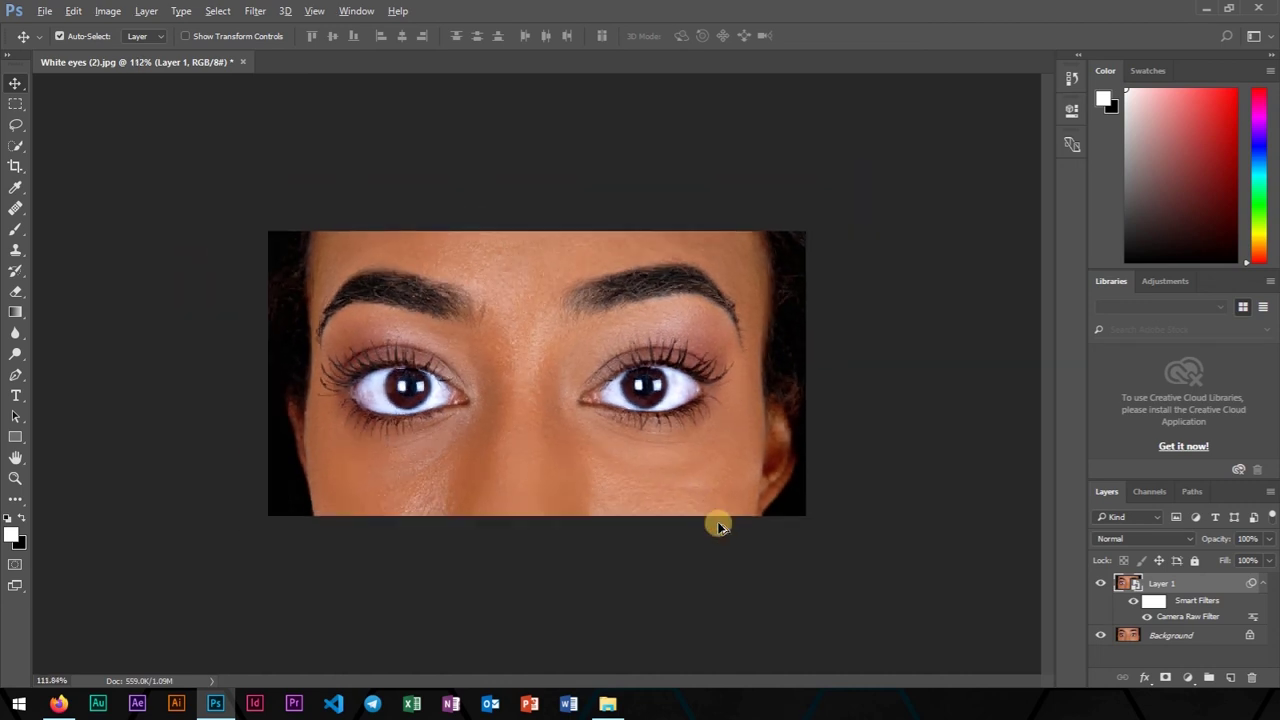
scroll(718, 525, down, 1)
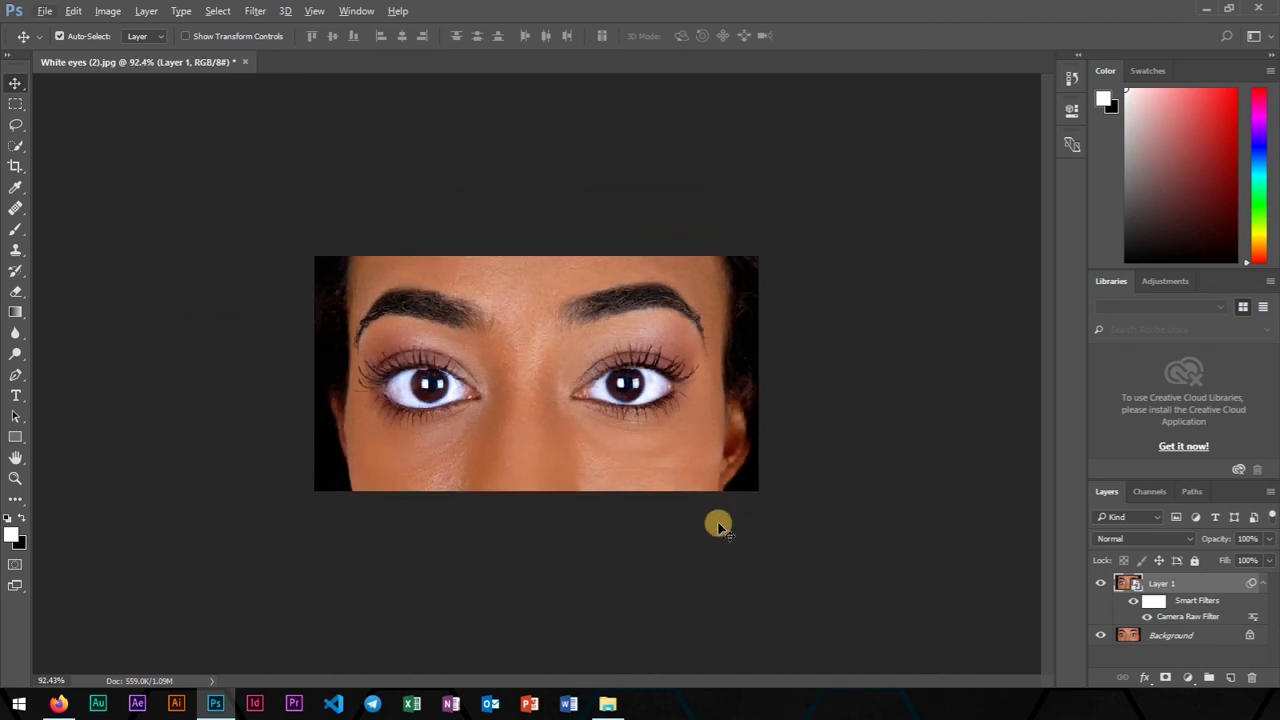